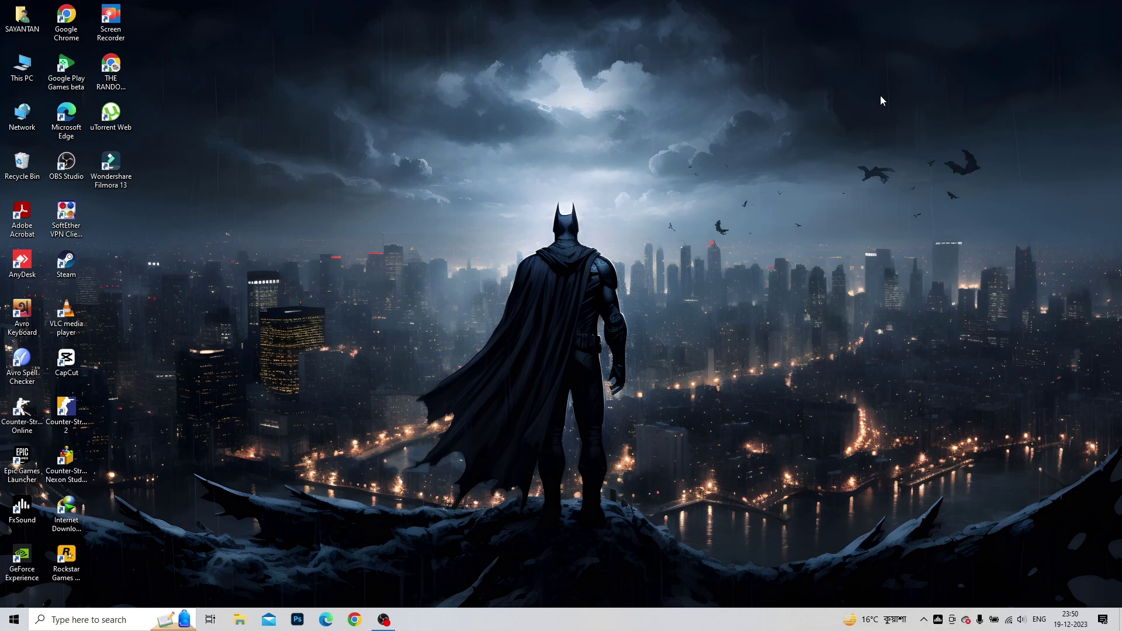
Step: Open the MSTS folder on Local Disk (G:) via This PC and maximize the window
double_click(21, 65)
double_click(336, 524)
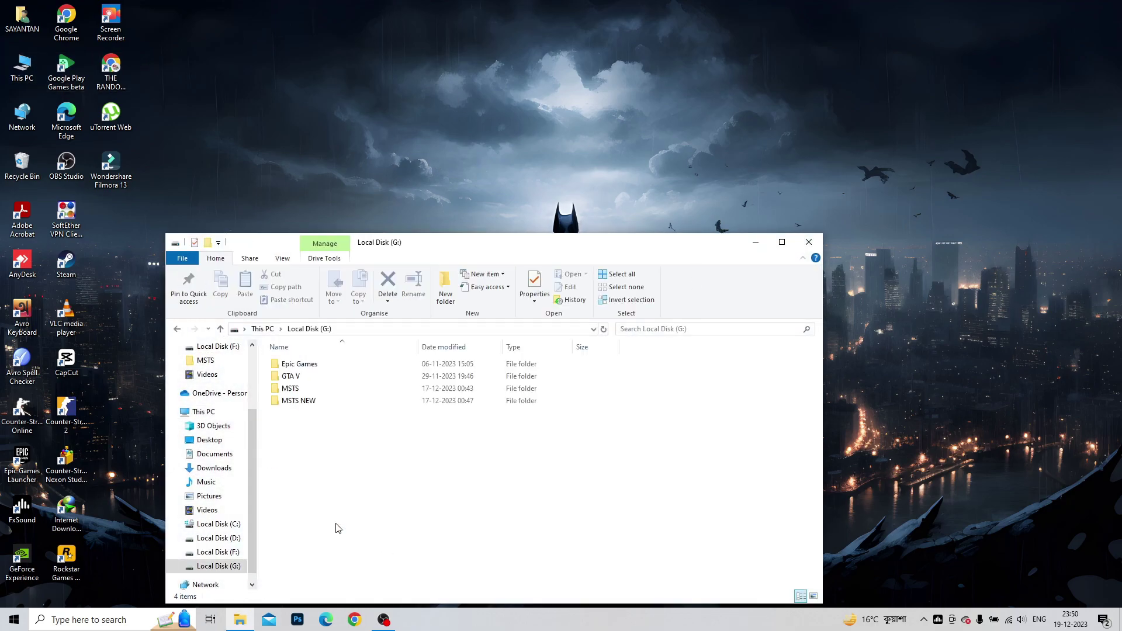
double_click(312, 390)
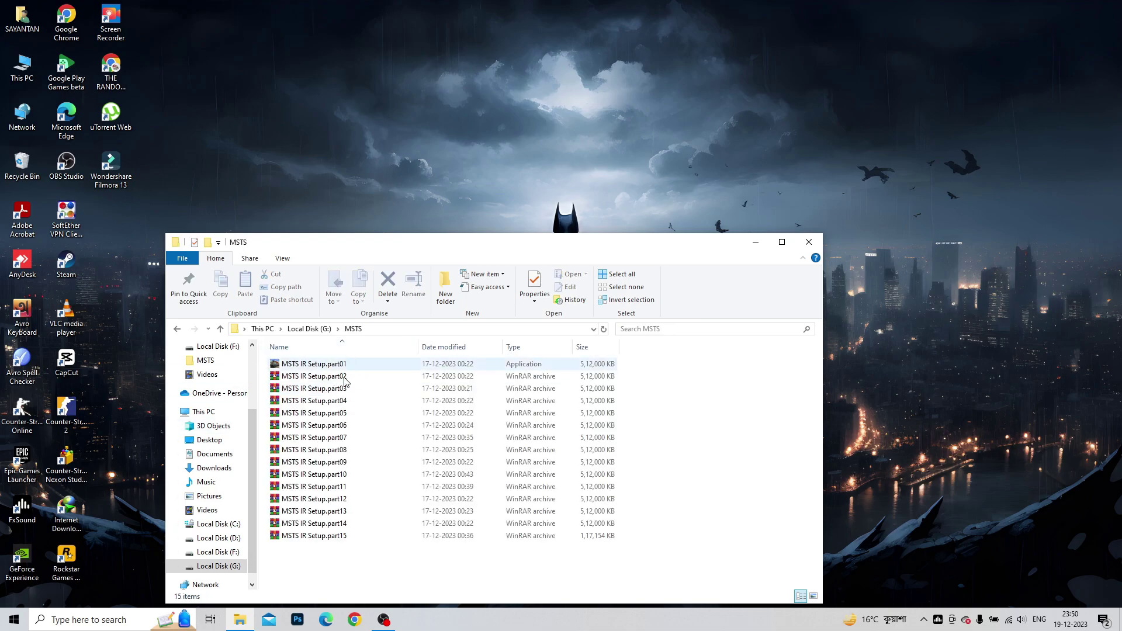
click(782, 241)
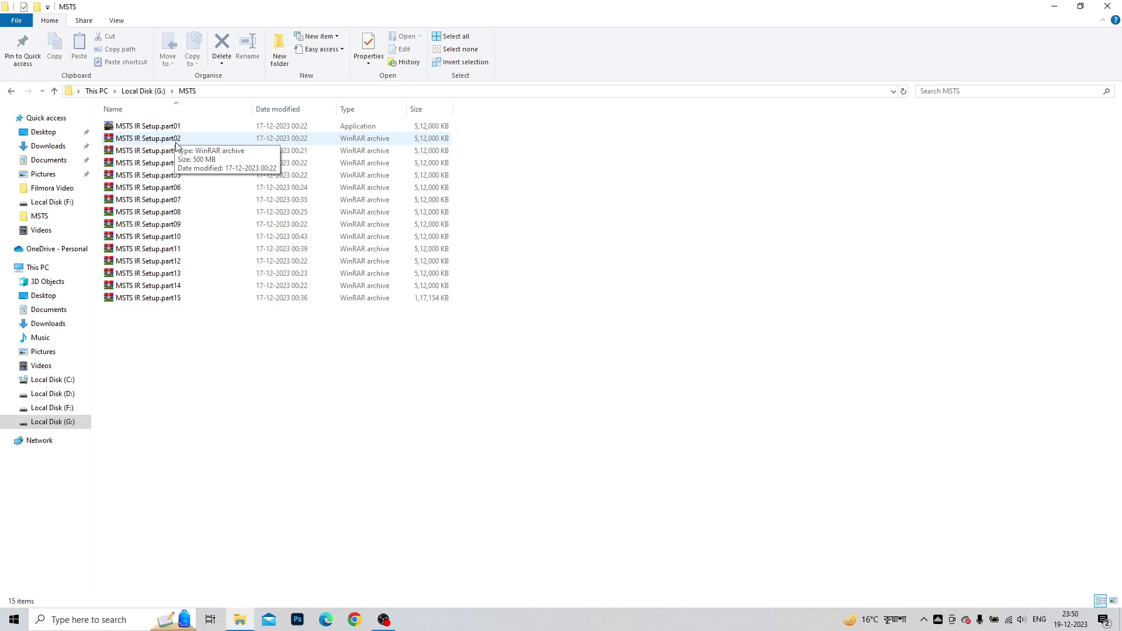
Step: Launch the MSTS IR Setup.part01 installer and scroll through its welcome text
double_click(145, 127)
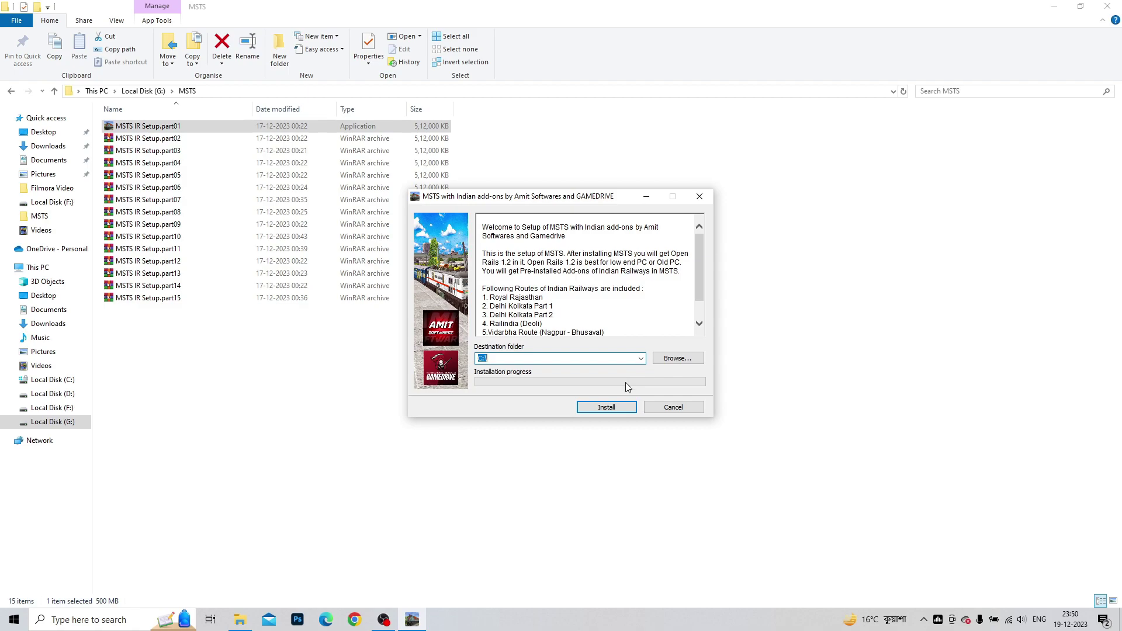
scroll(603, 243, down, 1)
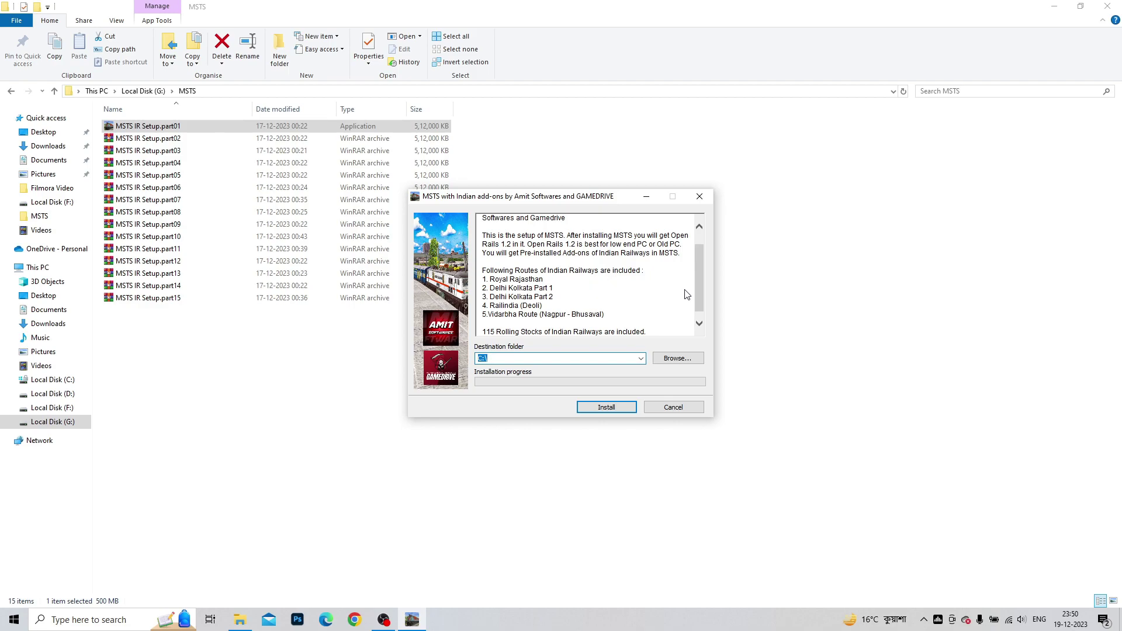
scroll(696, 289, down, 1)
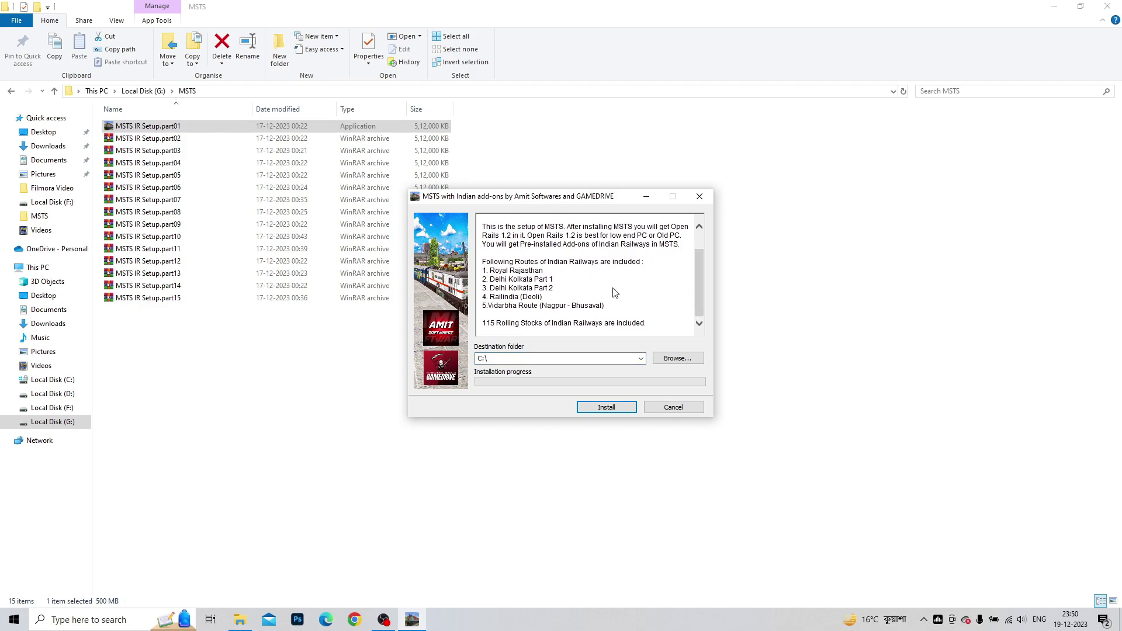
Step: Highlight route names in the included Indian Railways list, then bring up the destination folder picker
mouse_move(492, 270)
mouse_down()
mouse_move(556, 281)
mouse_move(492, 288)
mouse_move(573, 288)
mouse_up()
click(493, 283)
drag(490, 299, 607, 310)
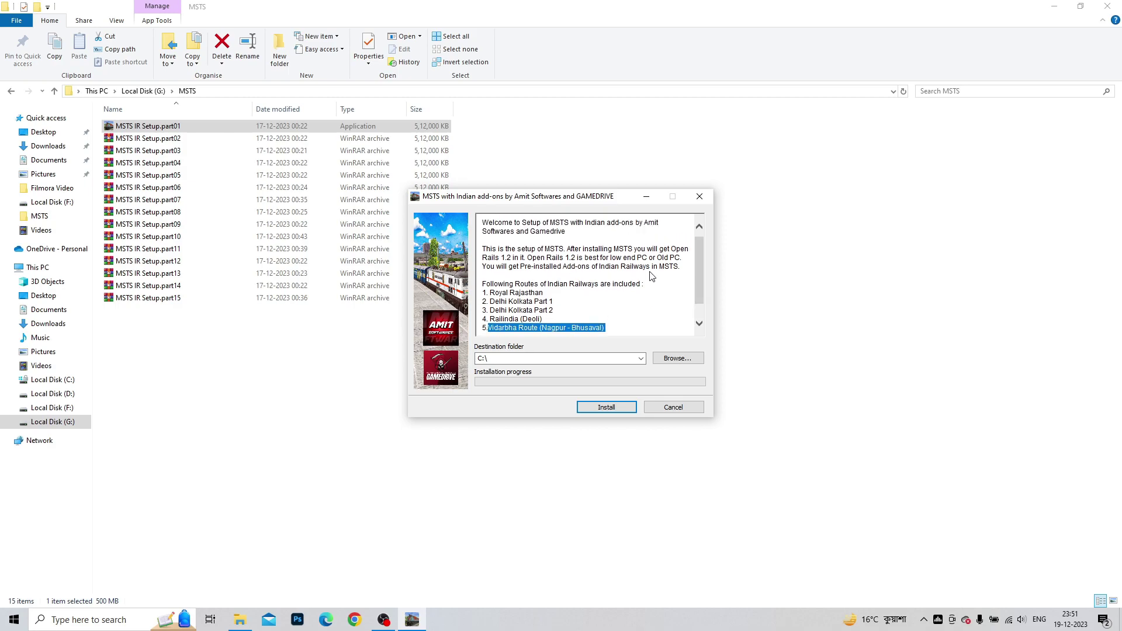
scroll(648, 285, up, 1)
scroll(572, 261, down, 1)
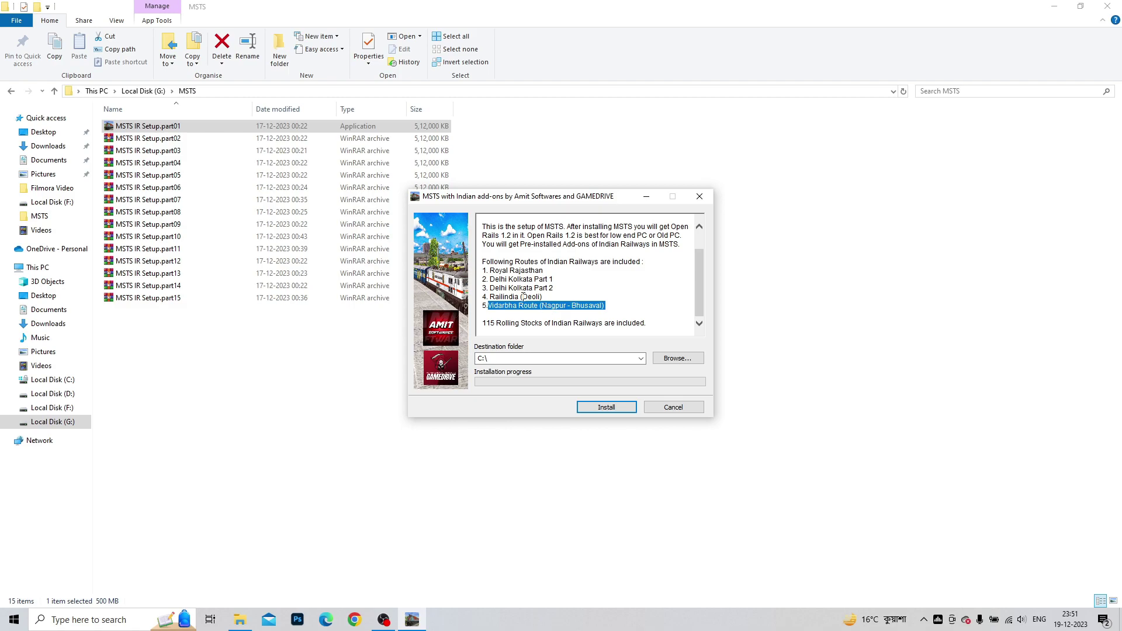
click(677, 364)
Step: Expand This PC in Browse For Folder to list drives, then show File Explorer's This PC view
double_click(527, 303)
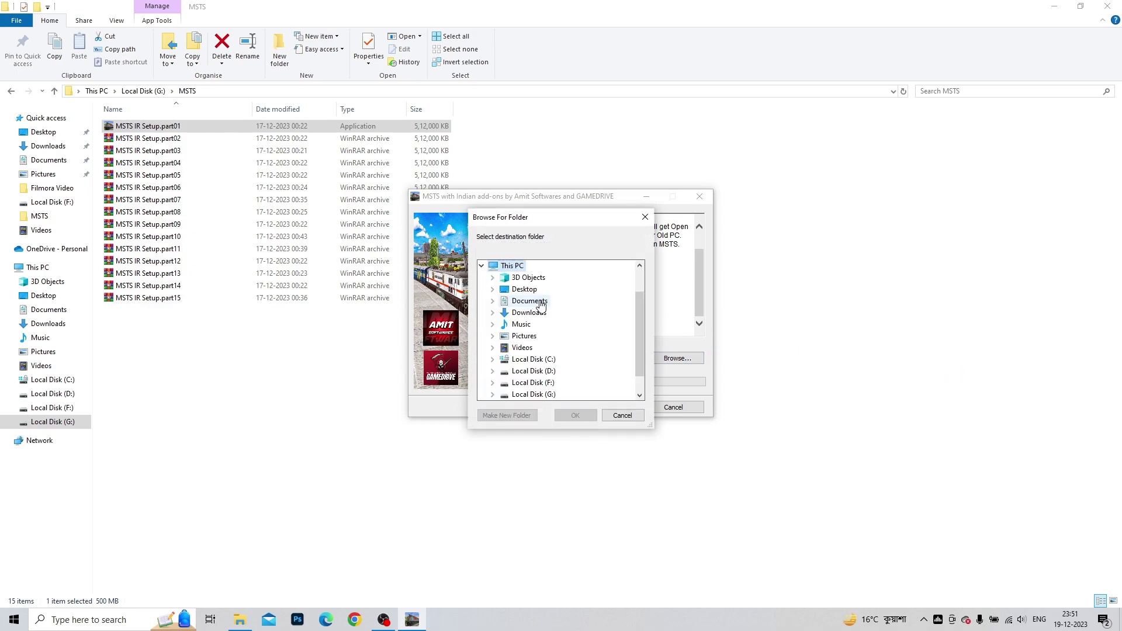
scroll(554, 357, down, 2)
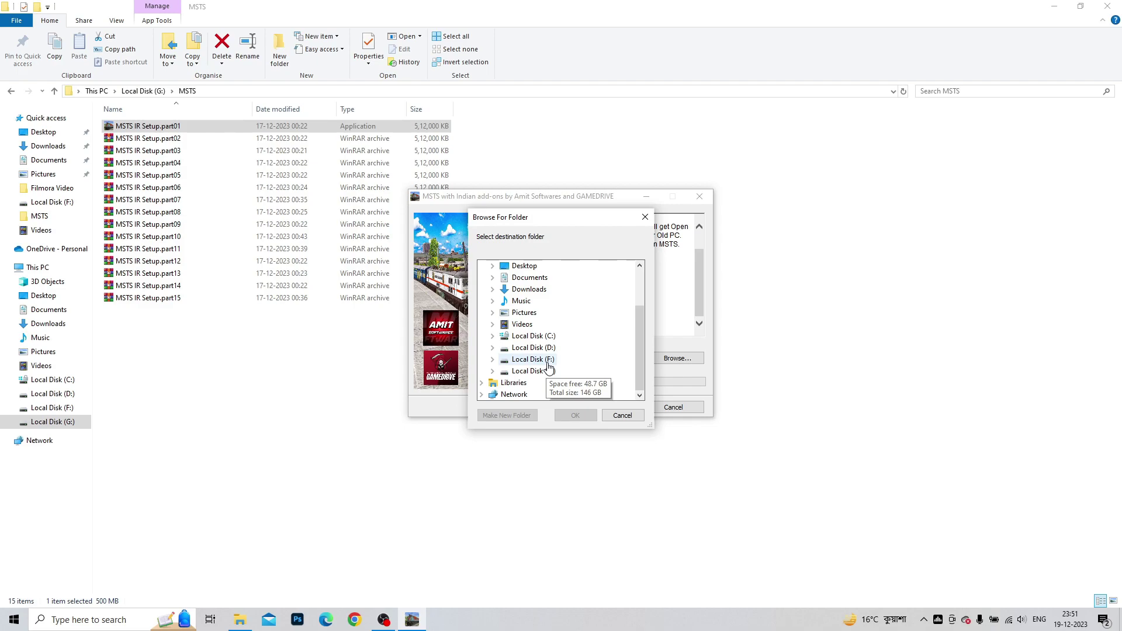
click(54, 91)
click(54, 91)
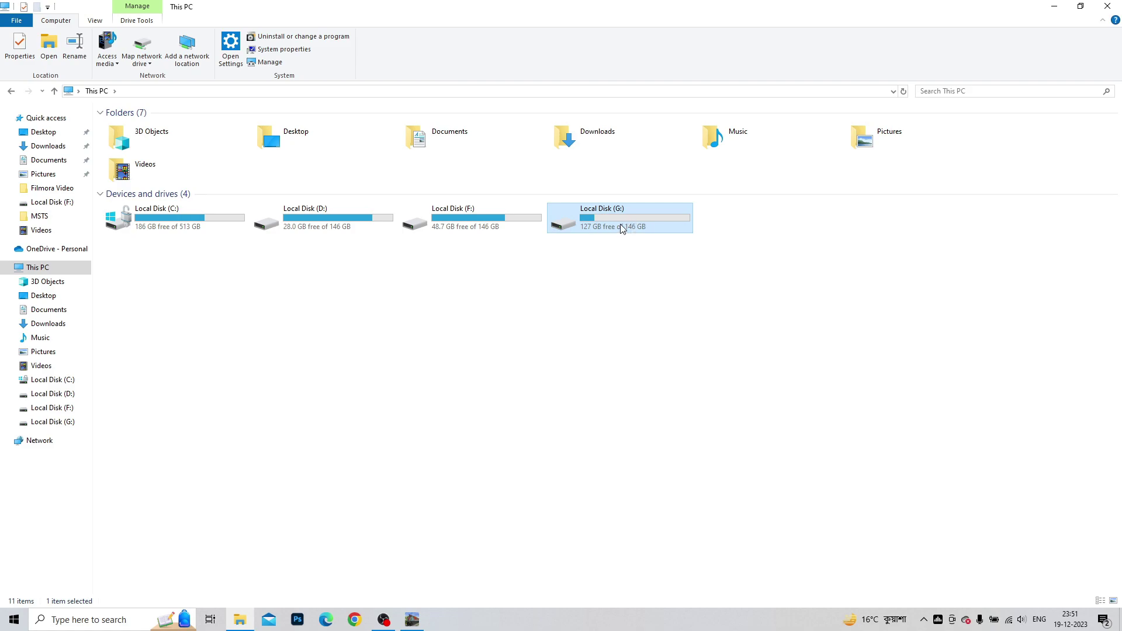
Step: Permanently delete the MSTS NEW folder from Local Disk (G:) with Shift+Delete
double_click(623, 228)
click(150, 164)
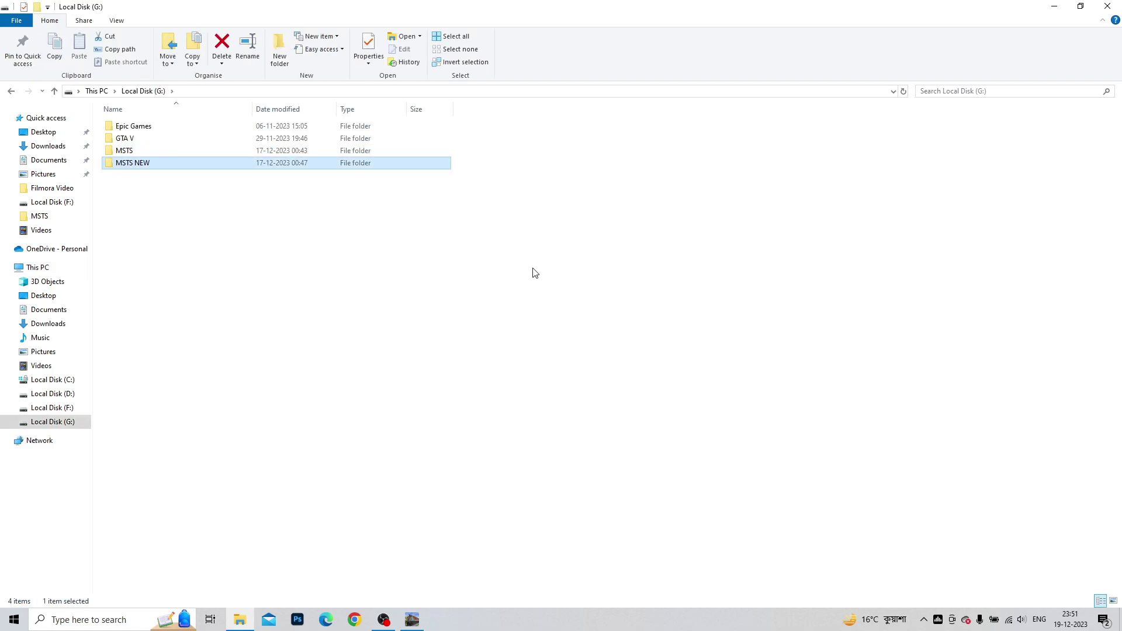
key(shift+Delete)
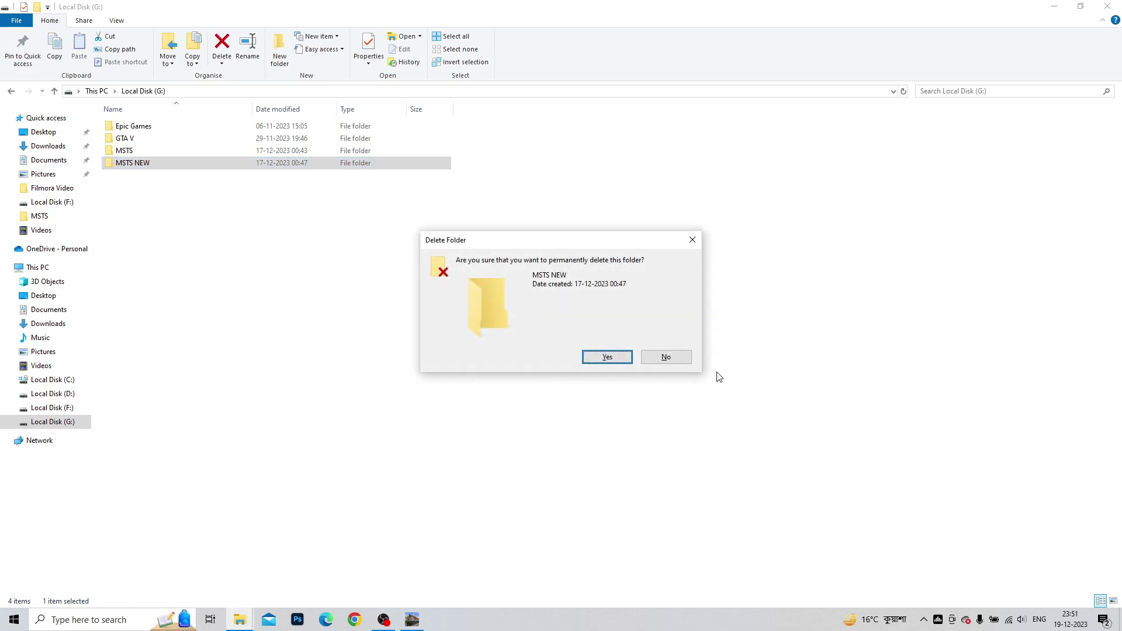
click(609, 359)
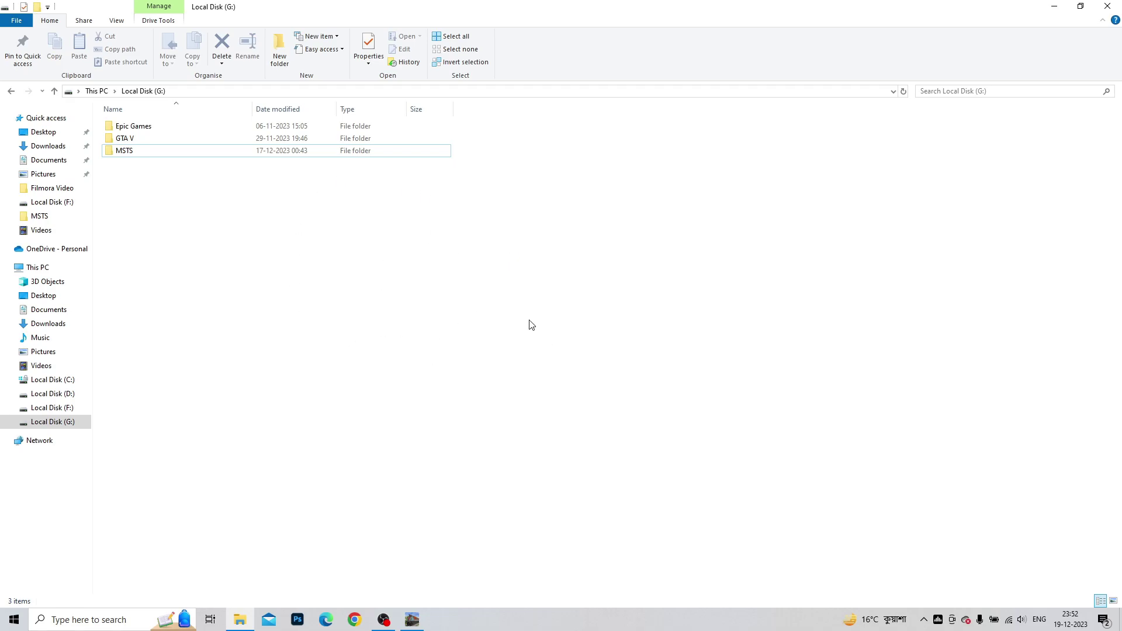
Step: Close Explorer, set Local Disk (F:) as the installer destination, and start installing MSTS
click(1107, 6)
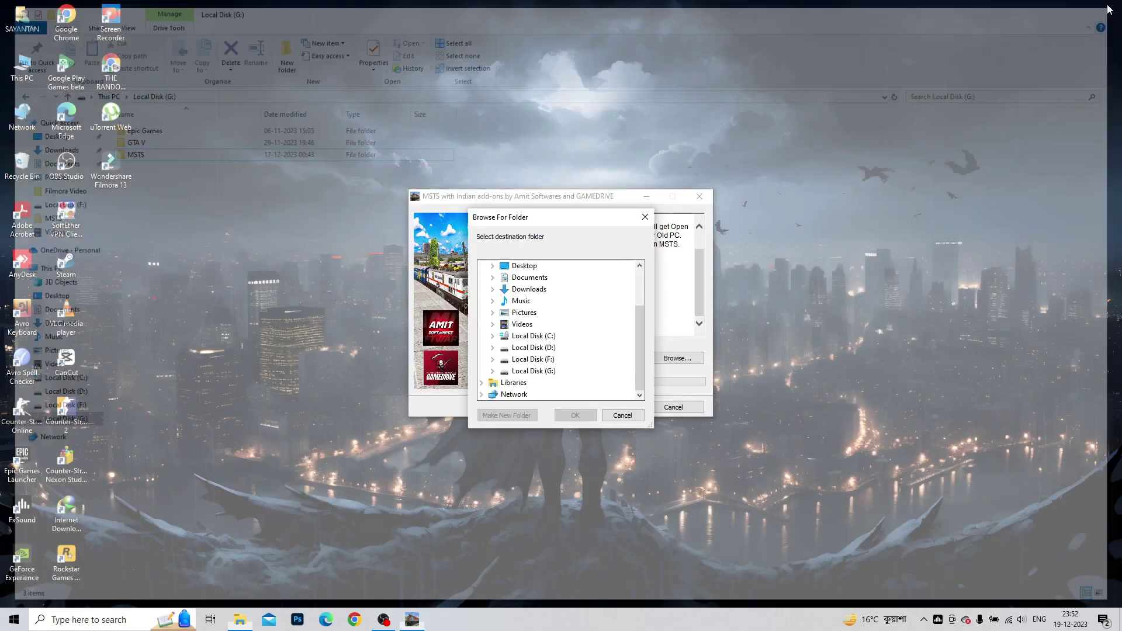
click(536, 362)
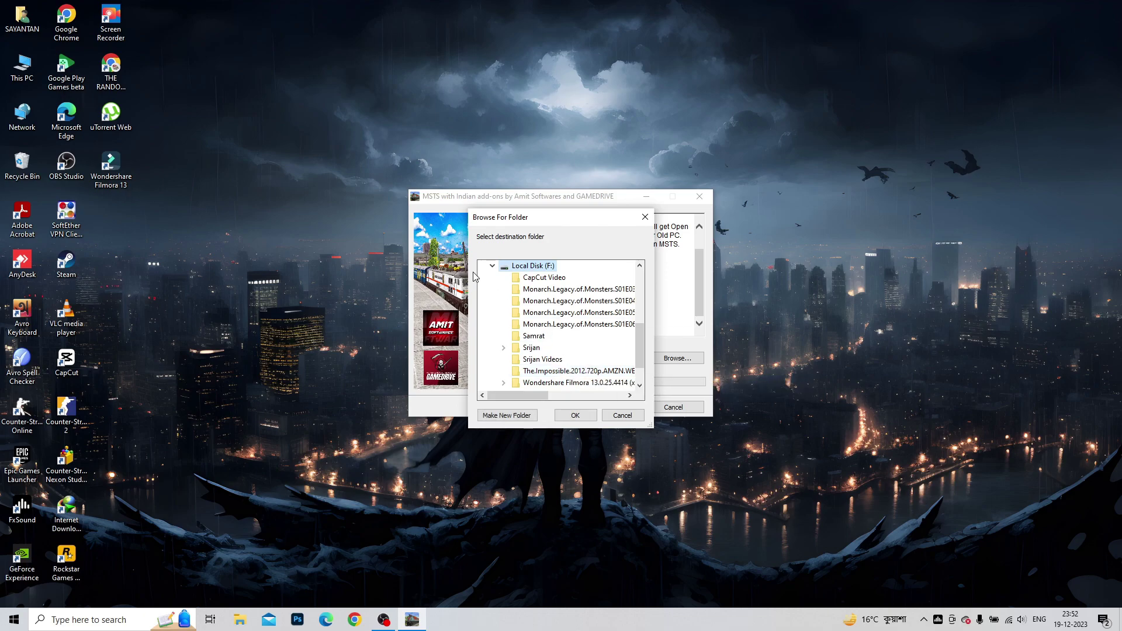
click(493, 266)
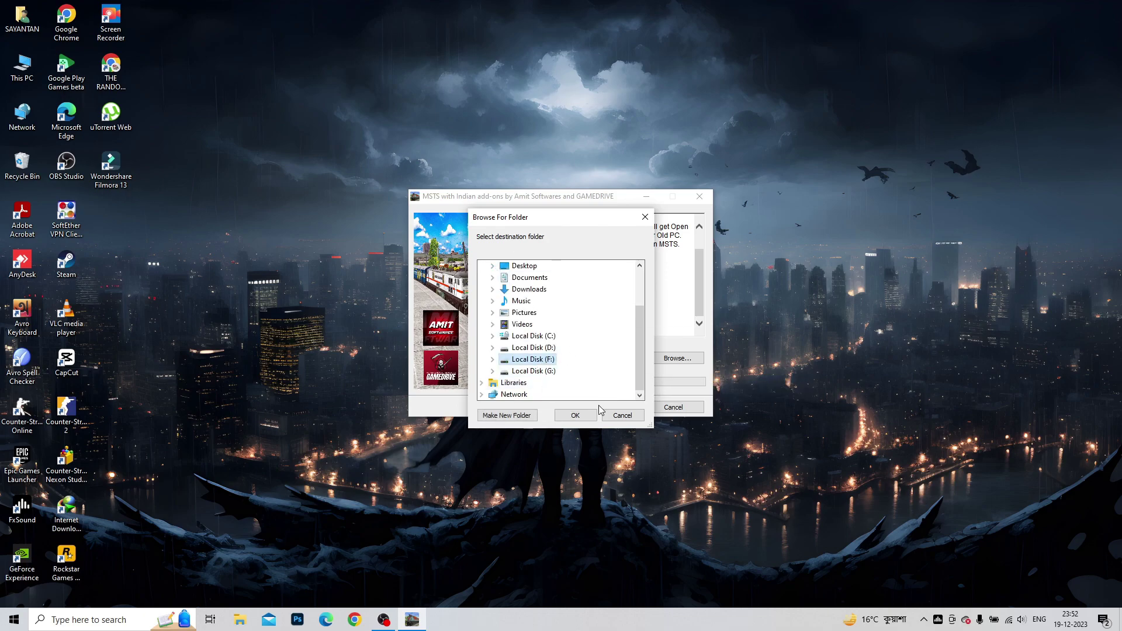
click(575, 416)
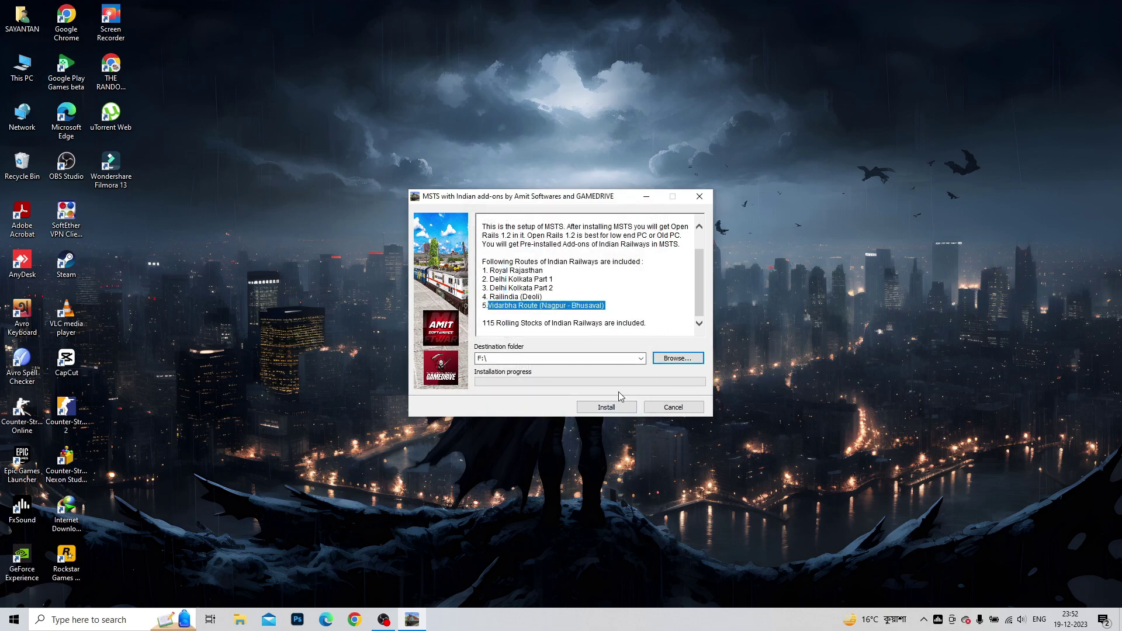
click(609, 410)
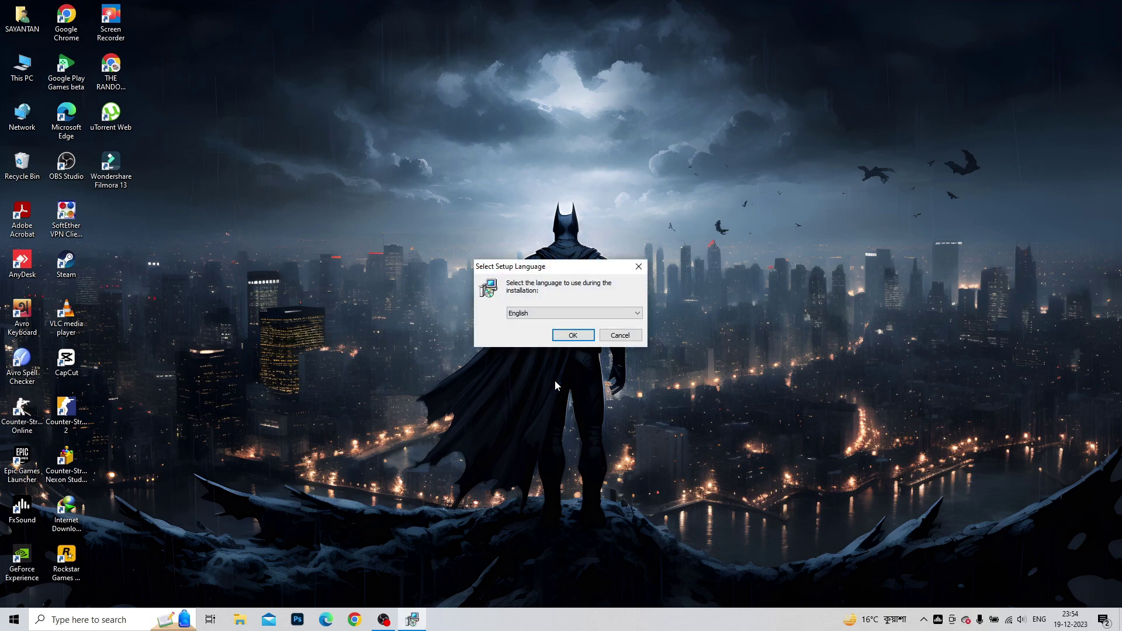
Step: Accept English, the license, and the default install and Start Menu folders in Open Rails Setup
click(573, 336)
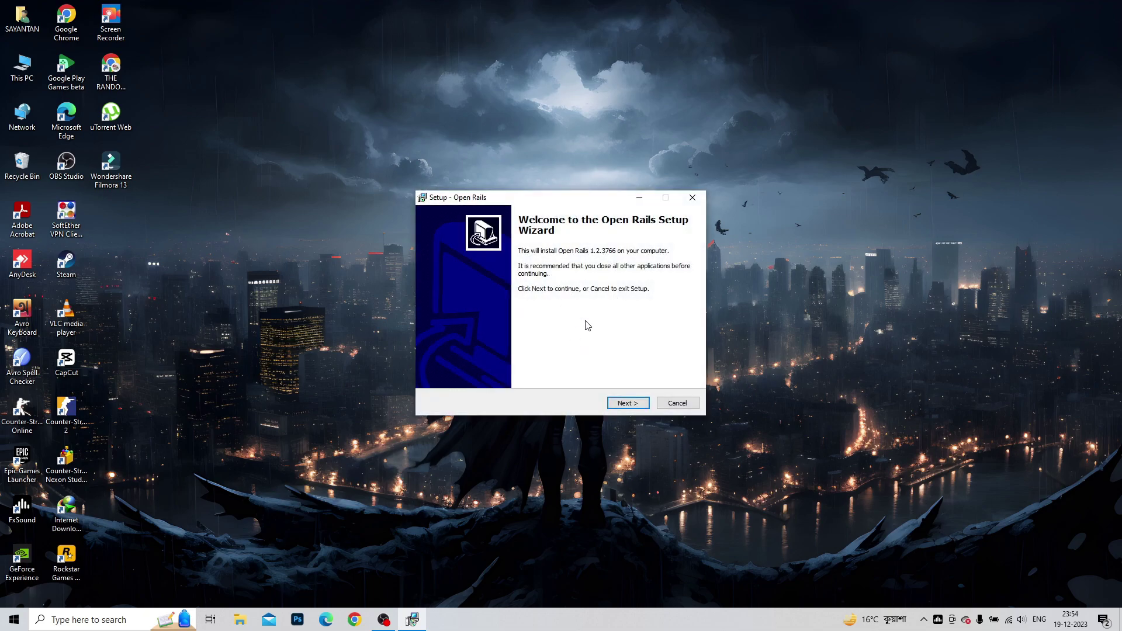
click(644, 405)
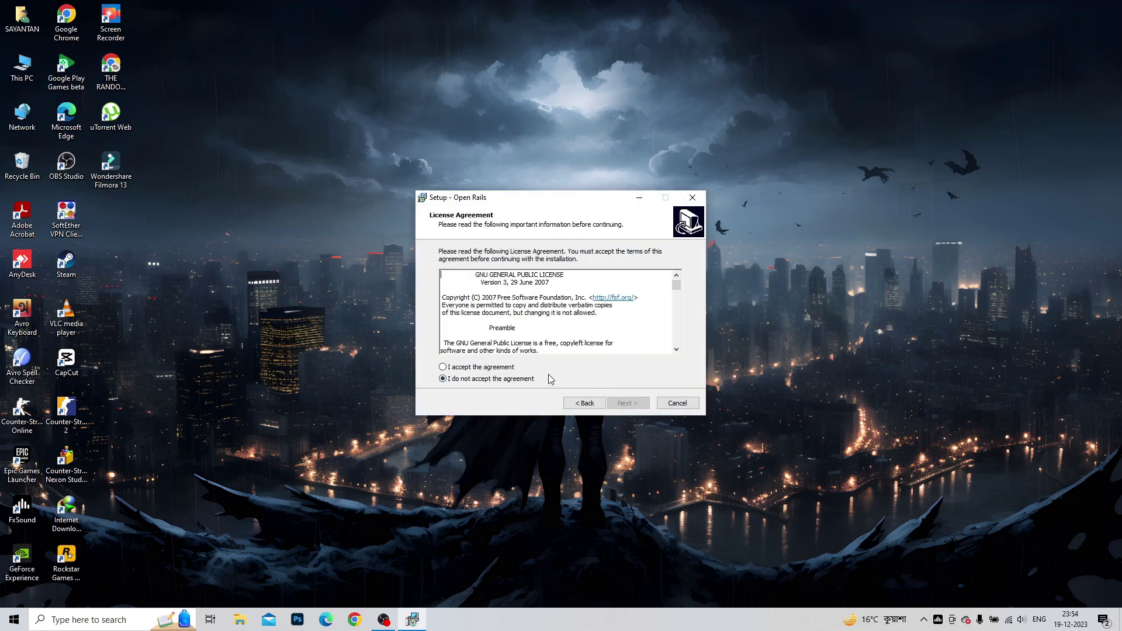
click(465, 369)
click(635, 404)
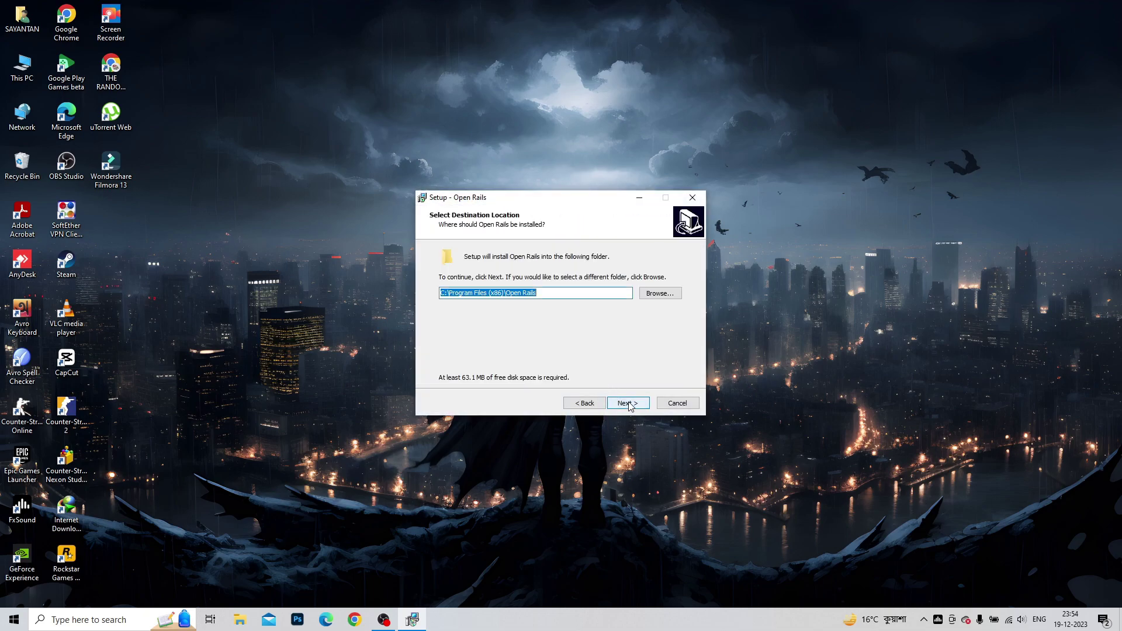
click(627, 403)
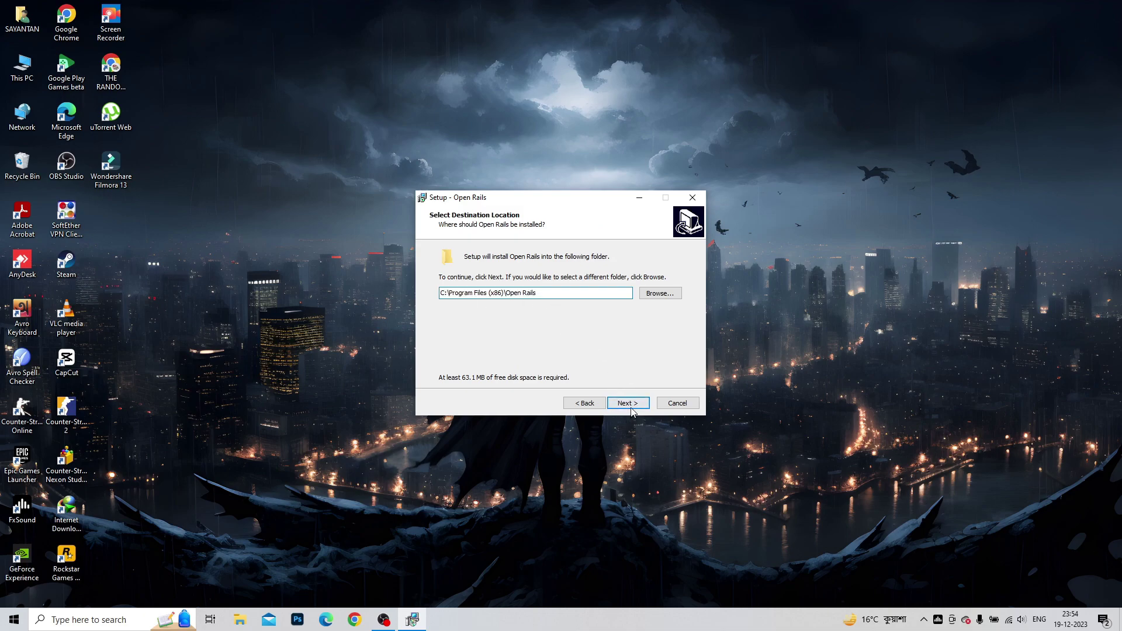
click(632, 405)
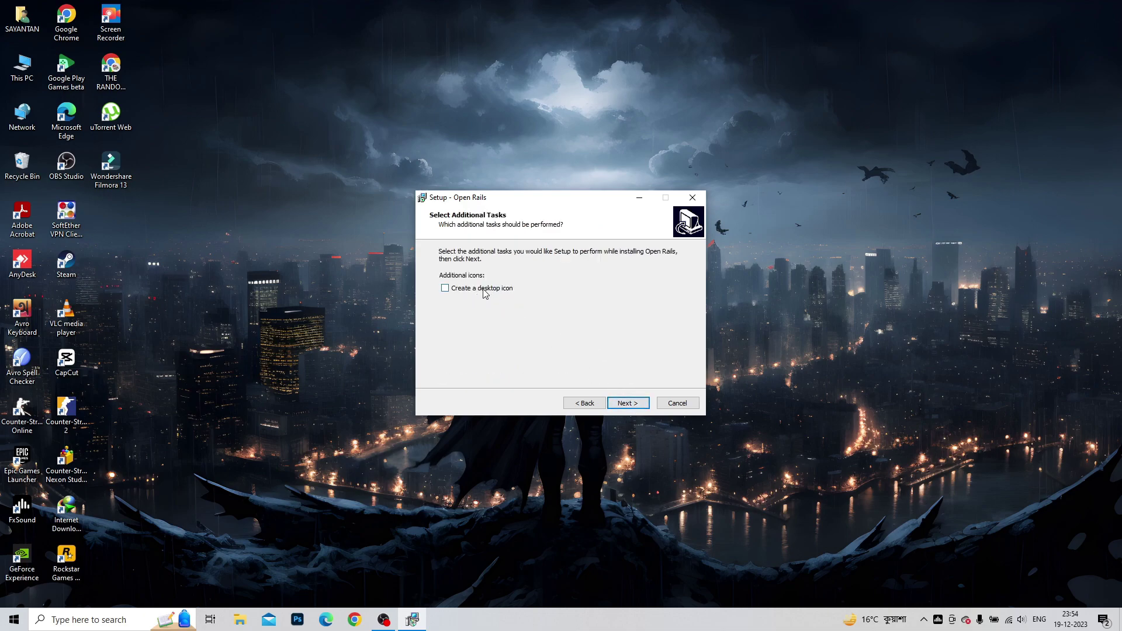
Step: Install Open Rails and finish the wizard with Launch Open Rails left checked
click(627, 403)
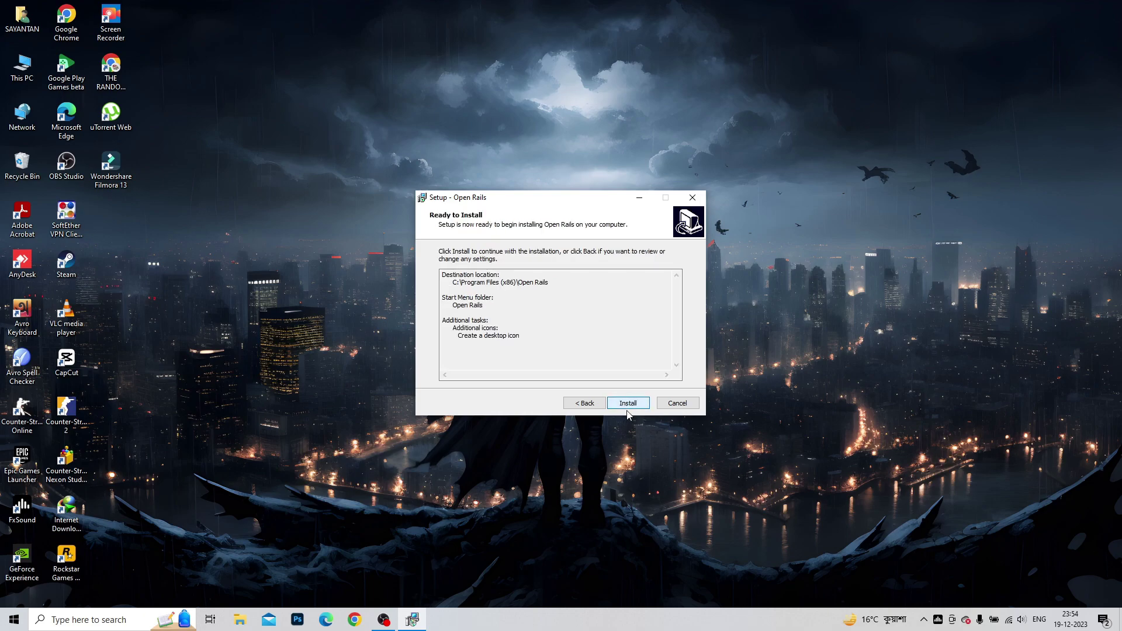
click(628, 403)
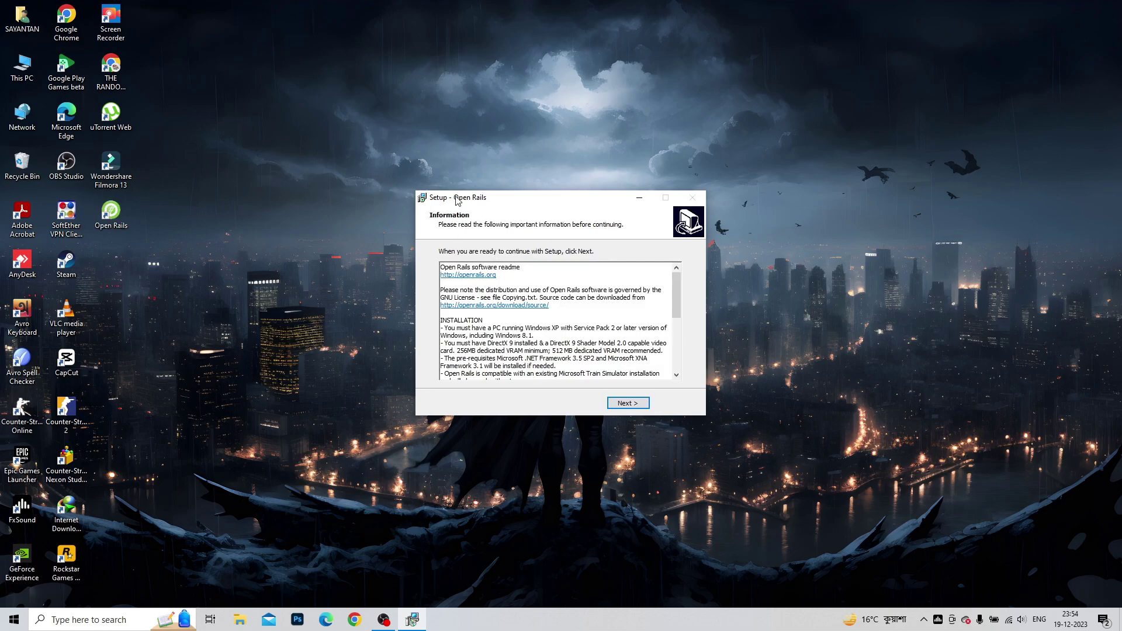
click(629, 404)
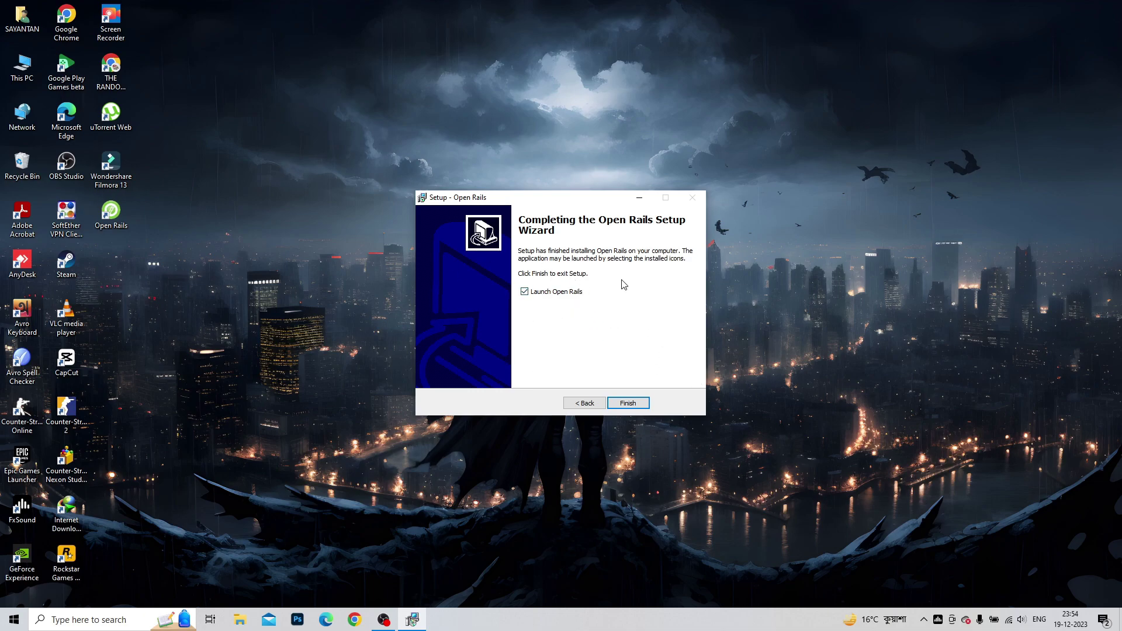
key(Return)
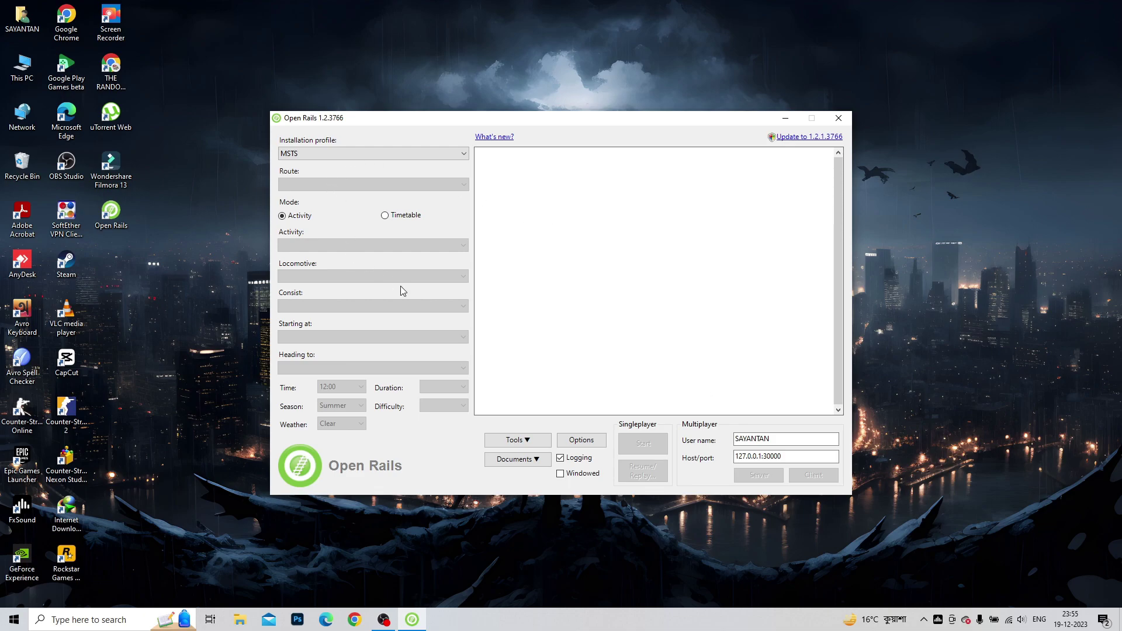
Step: Keep MSTS selected in the Open Rails launcher's Installation profile dropdown
click(407, 152)
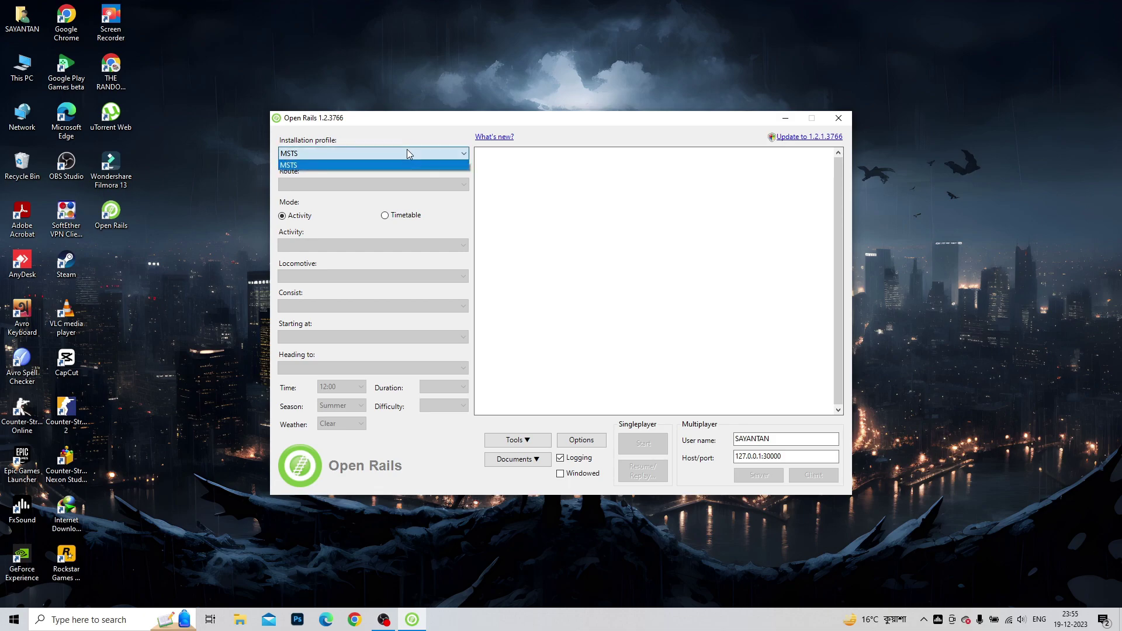
click(318, 160)
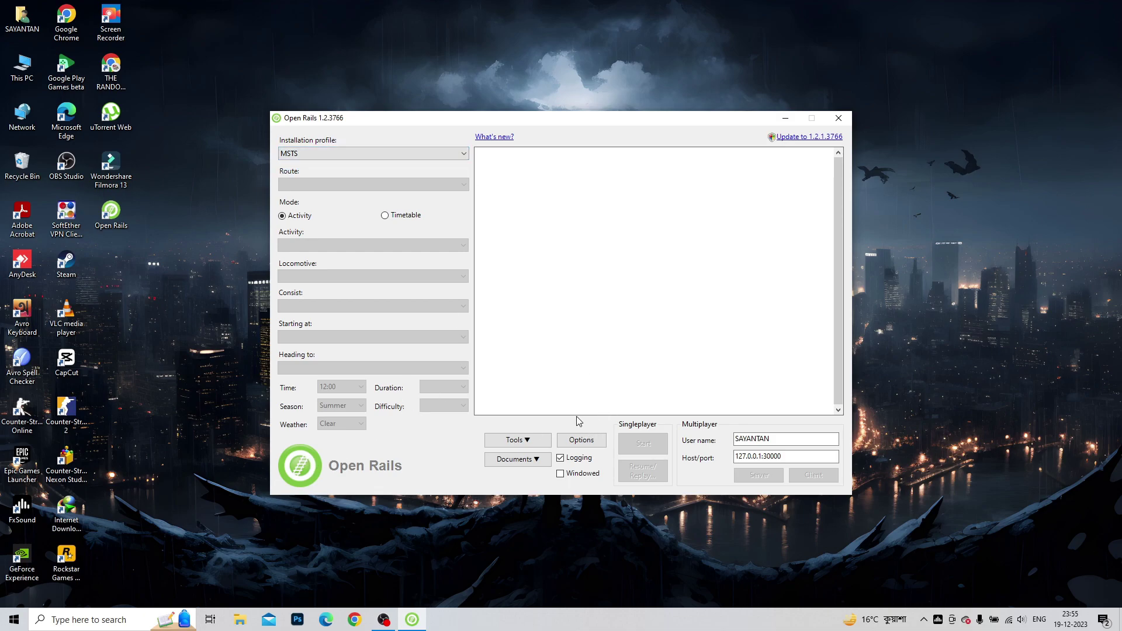
Step: In Options' Content page, delete the old MSTS installation profile
click(583, 446)
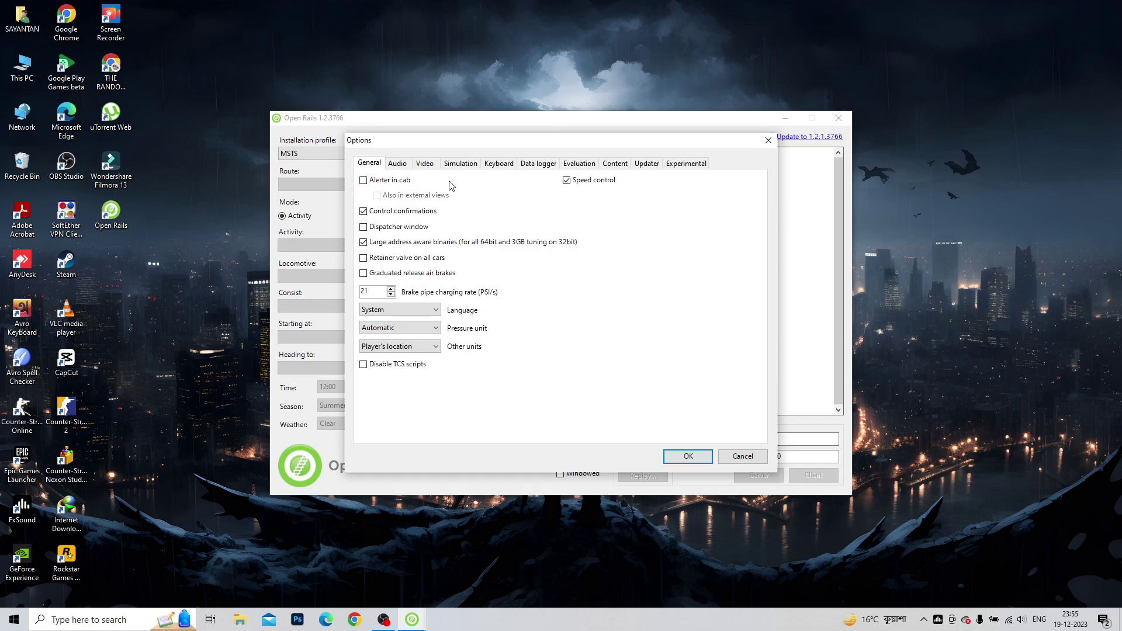
click(643, 166)
click(579, 166)
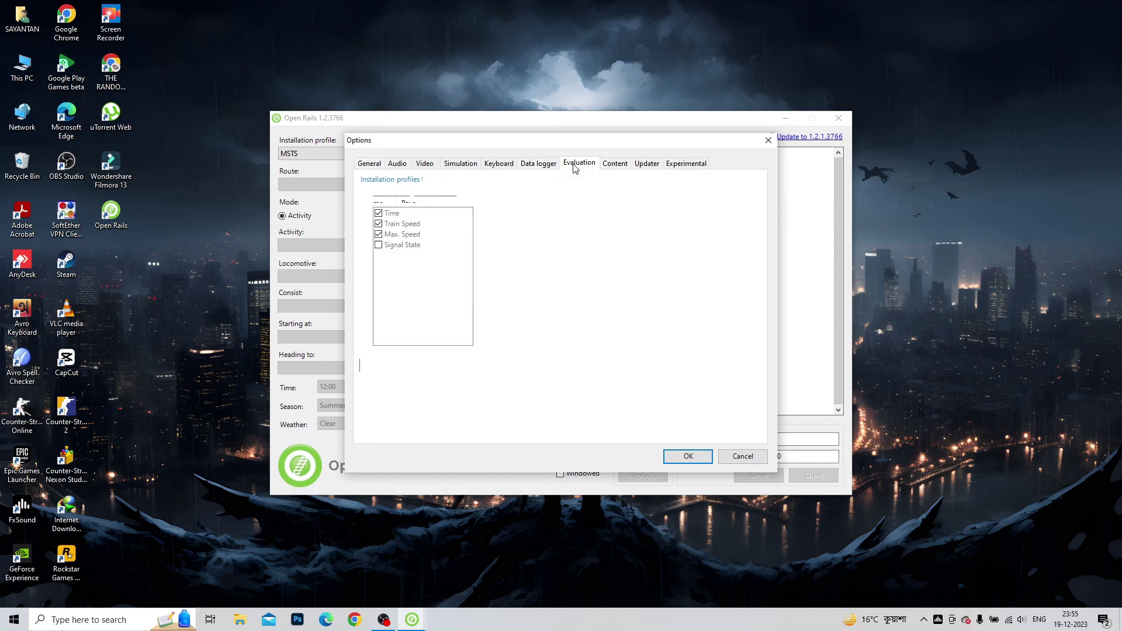
click(615, 166)
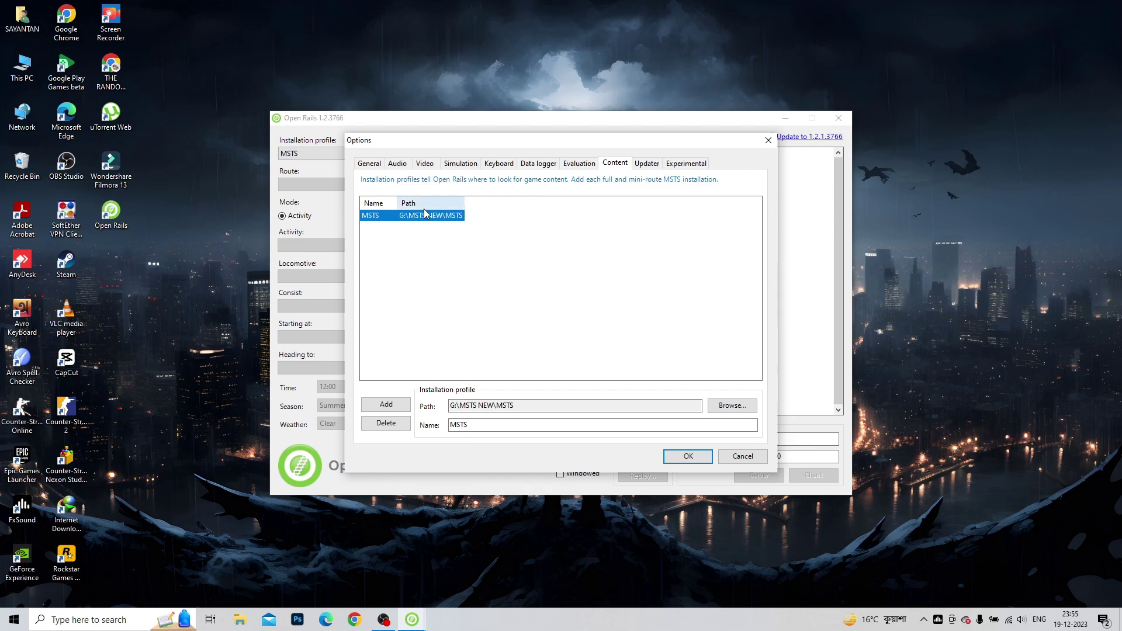
click(377, 425)
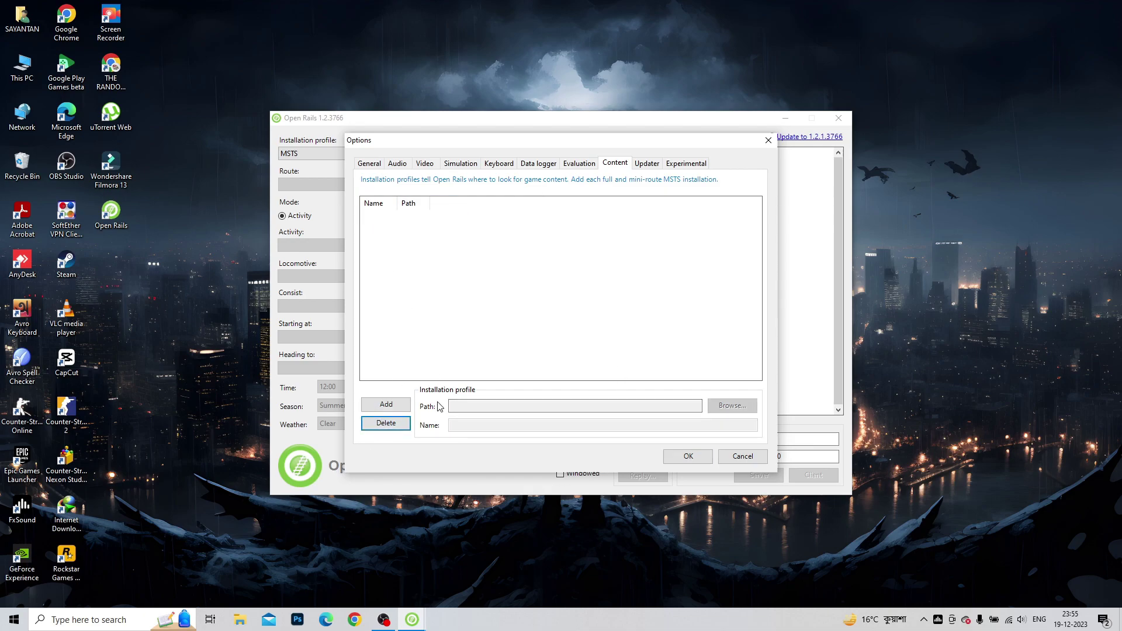
Step: Add a new installation profile pointing to F:\MSTS and save the options
click(387, 408)
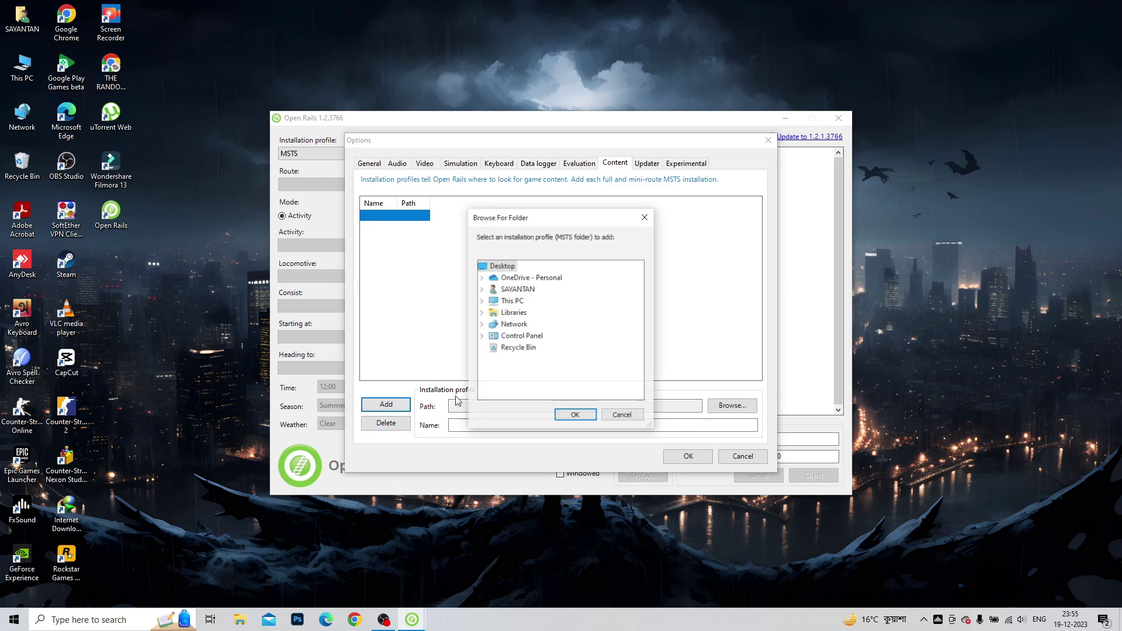
double_click(544, 310)
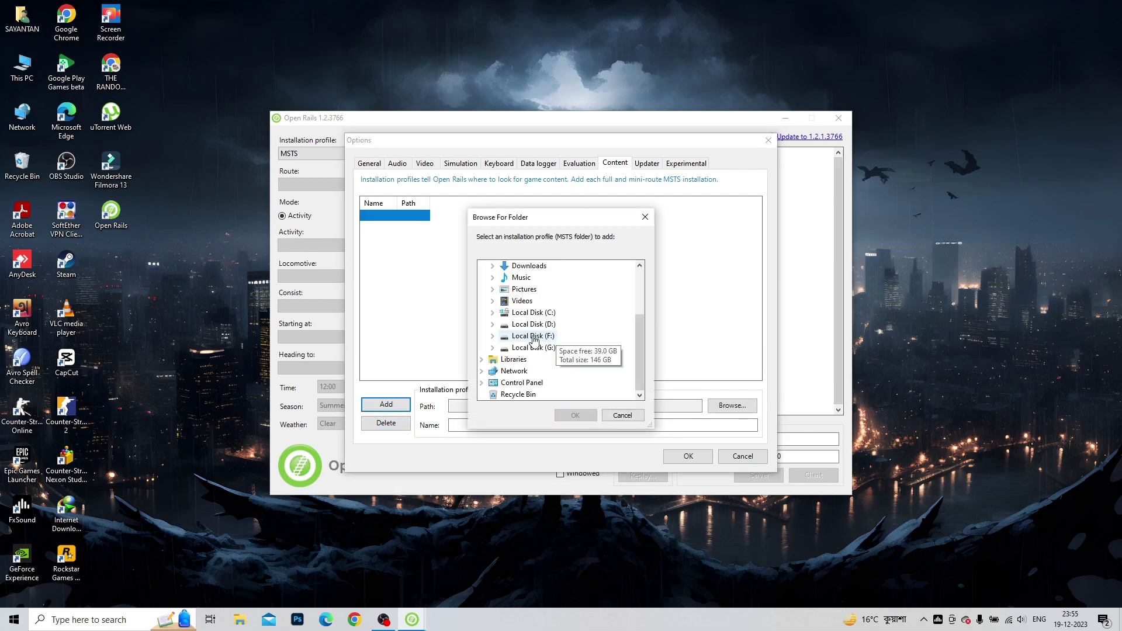
double_click(533, 337)
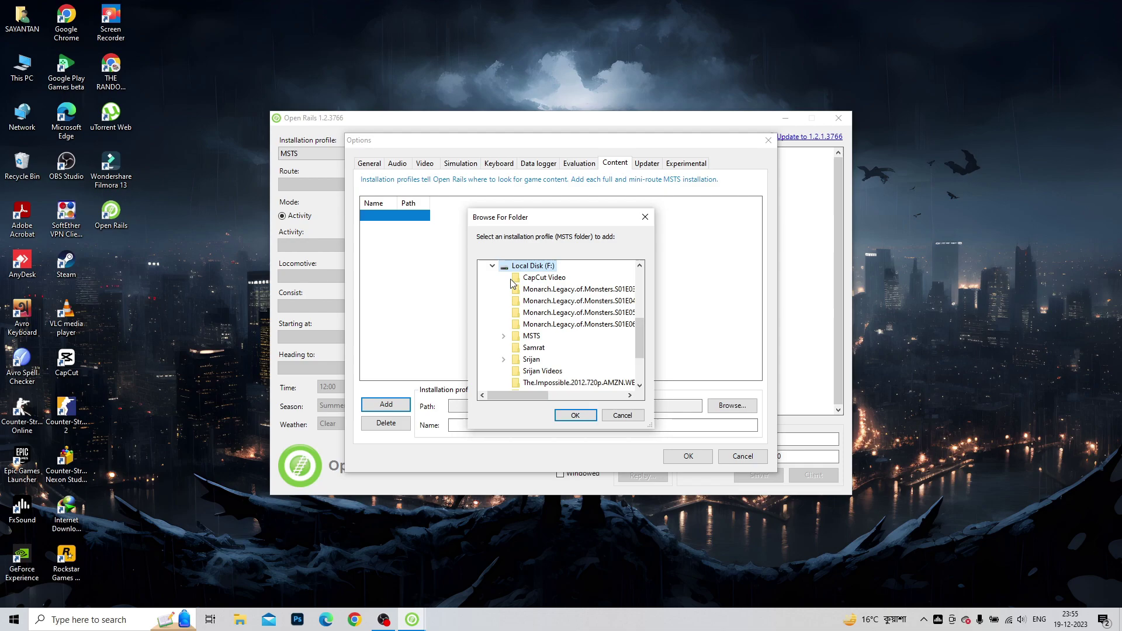
scroll(527, 287, down, 1)
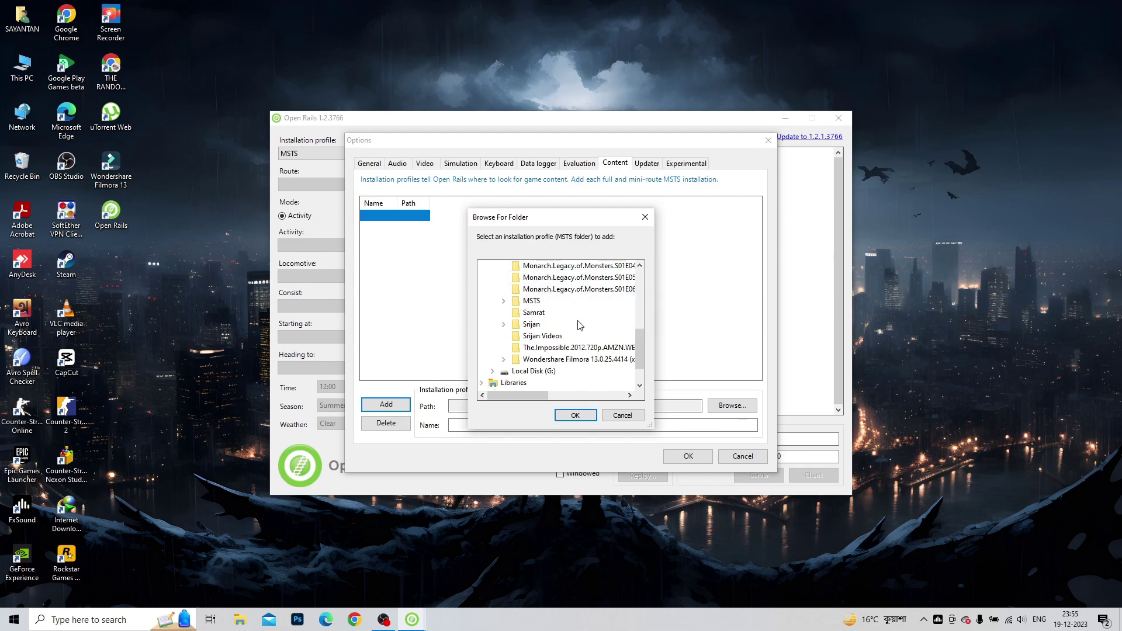
double_click(532, 302)
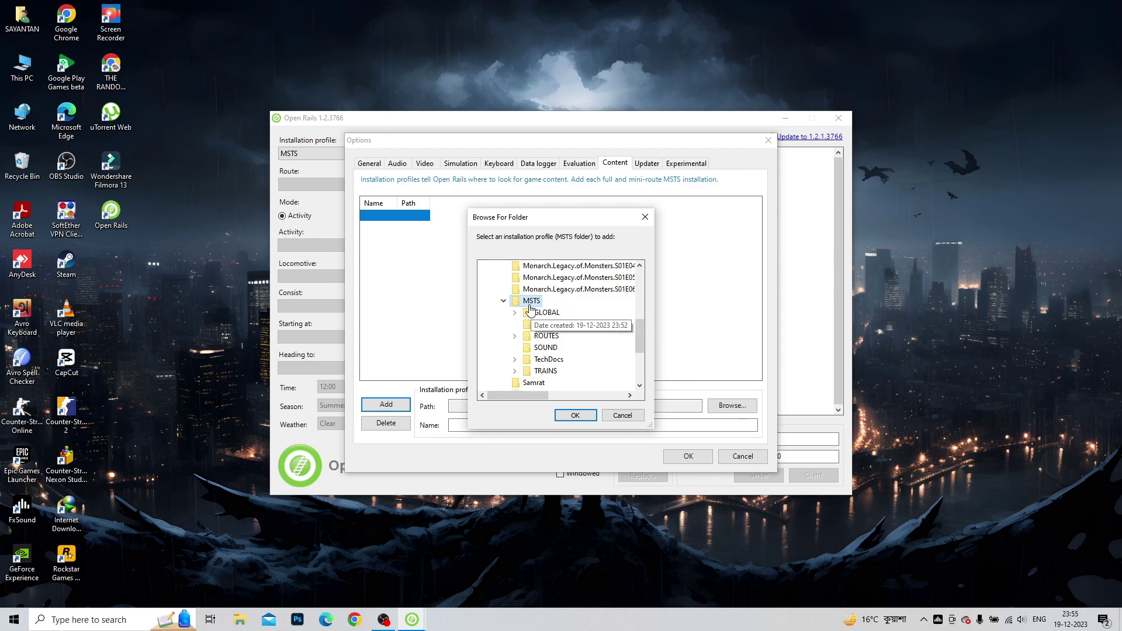
click(576, 415)
click(684, 455)
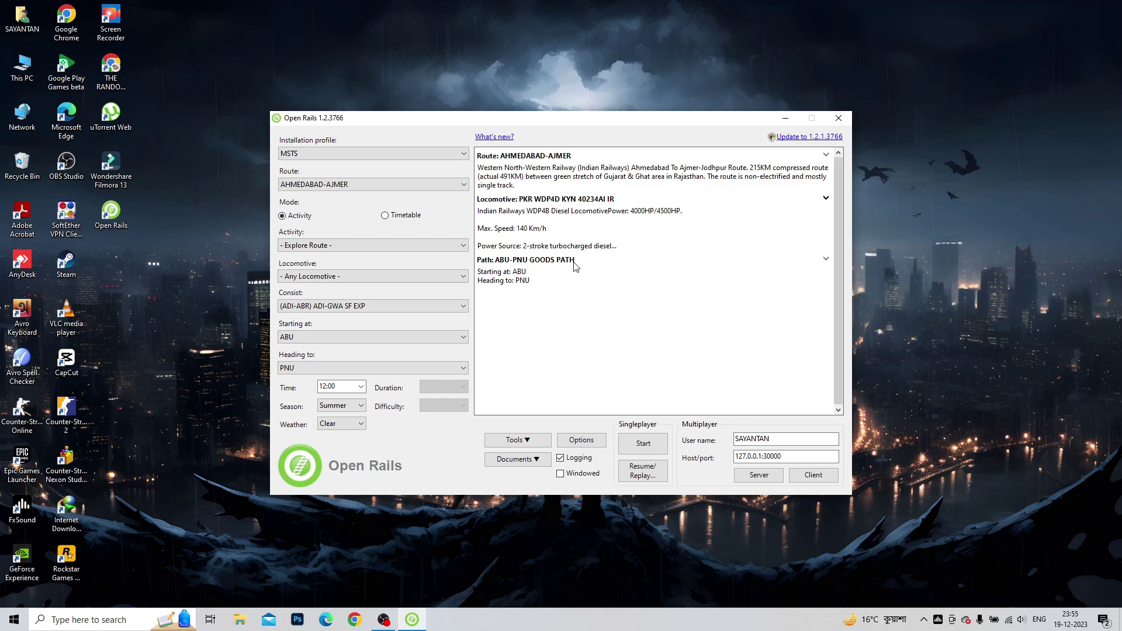
Step: Select the Delhi Kolkata Part2 route after briefly trying Part1
click(342, 185)
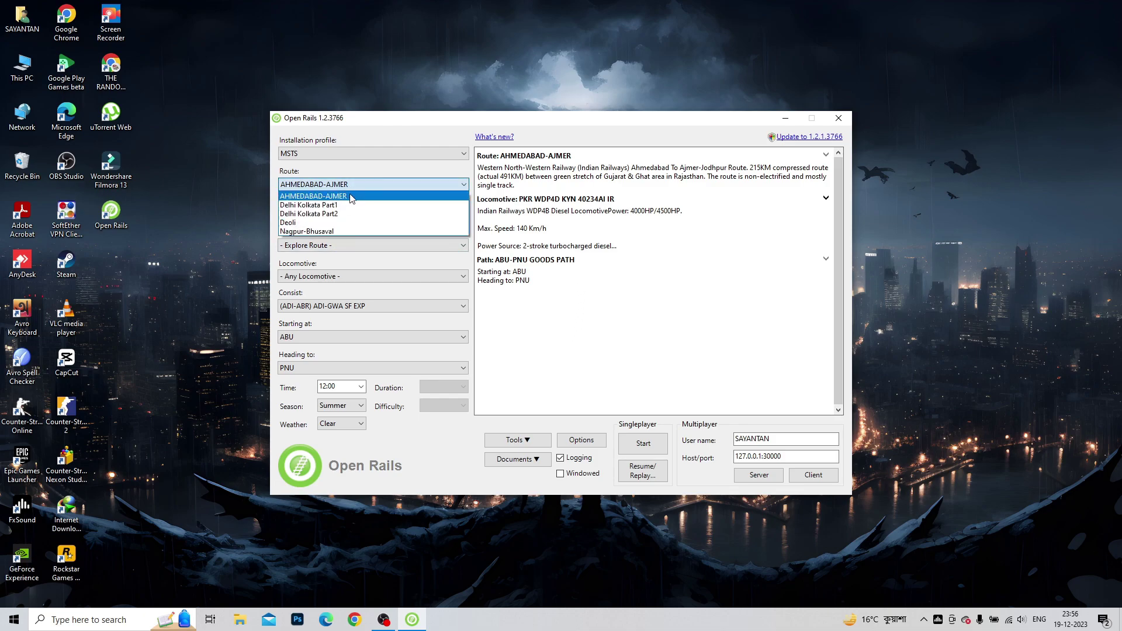
click(347, 205)
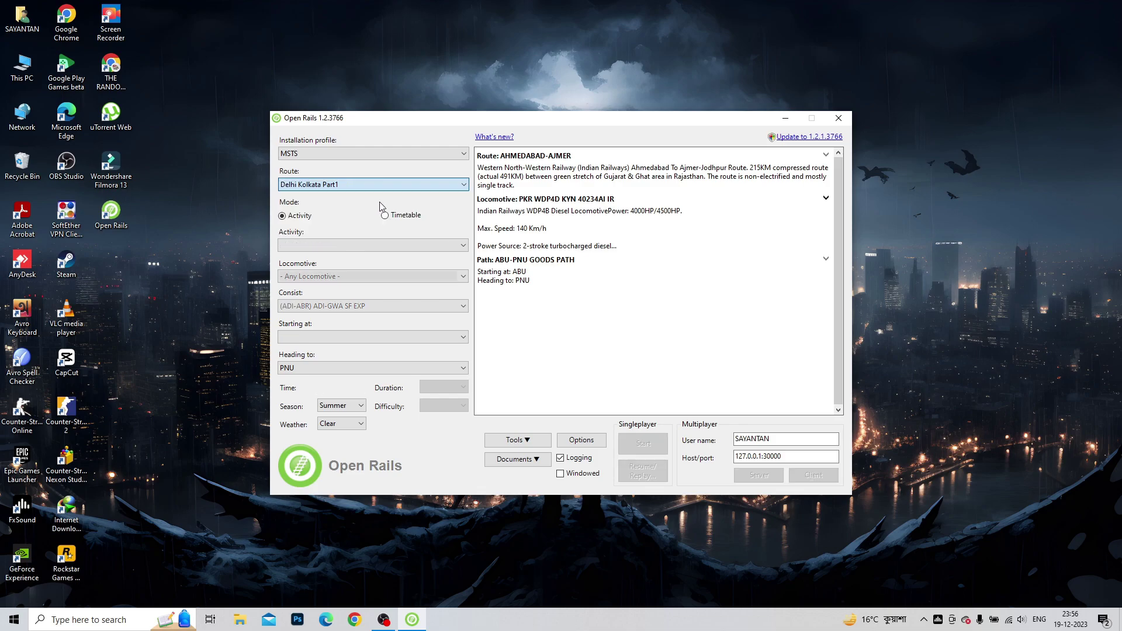
click(389, 246)
click(388, 244)
click(353, 185)
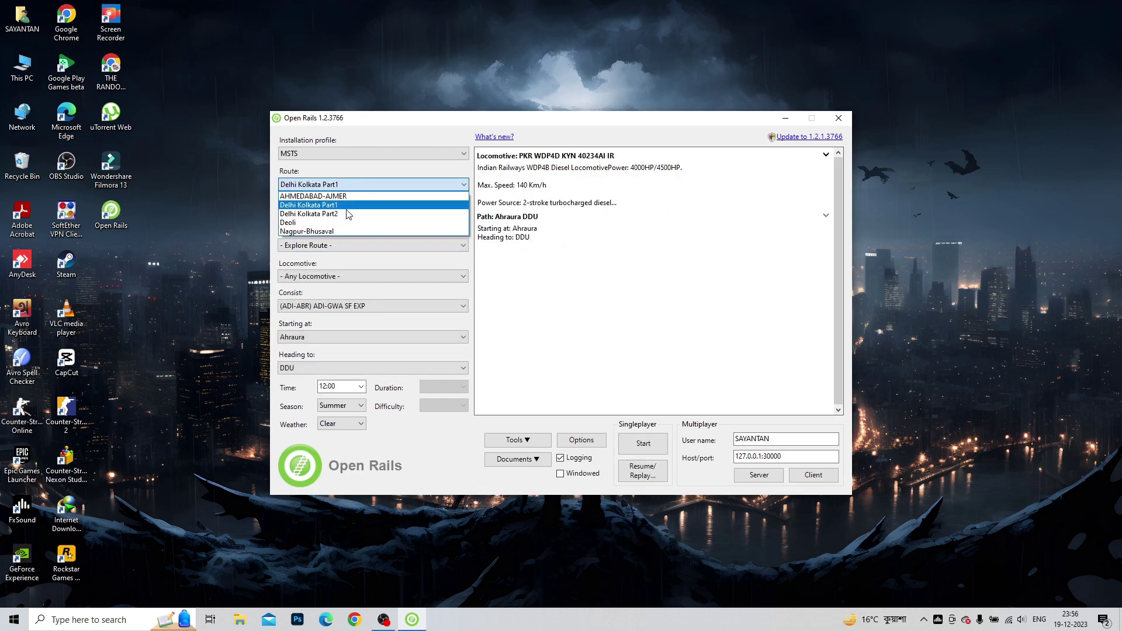
click(349, 214)
Step: Choose the 12259 SDAH BKN AC DURONTO EXPRESS activity
click(366, 246)
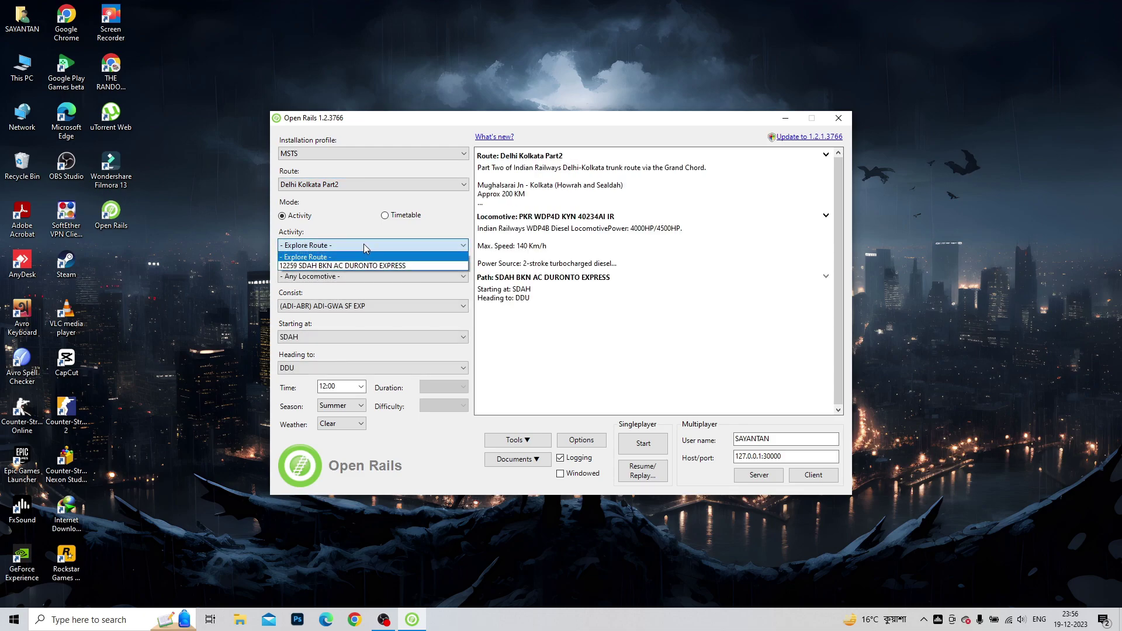
click(372, 221)
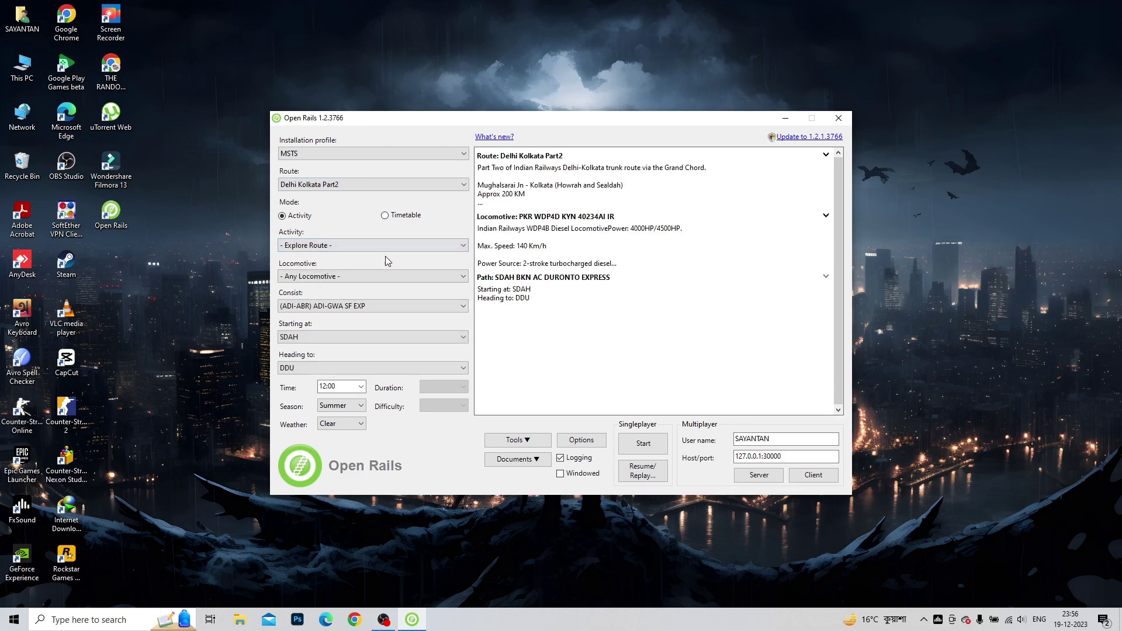
click(389, 248)
click(391, 266)
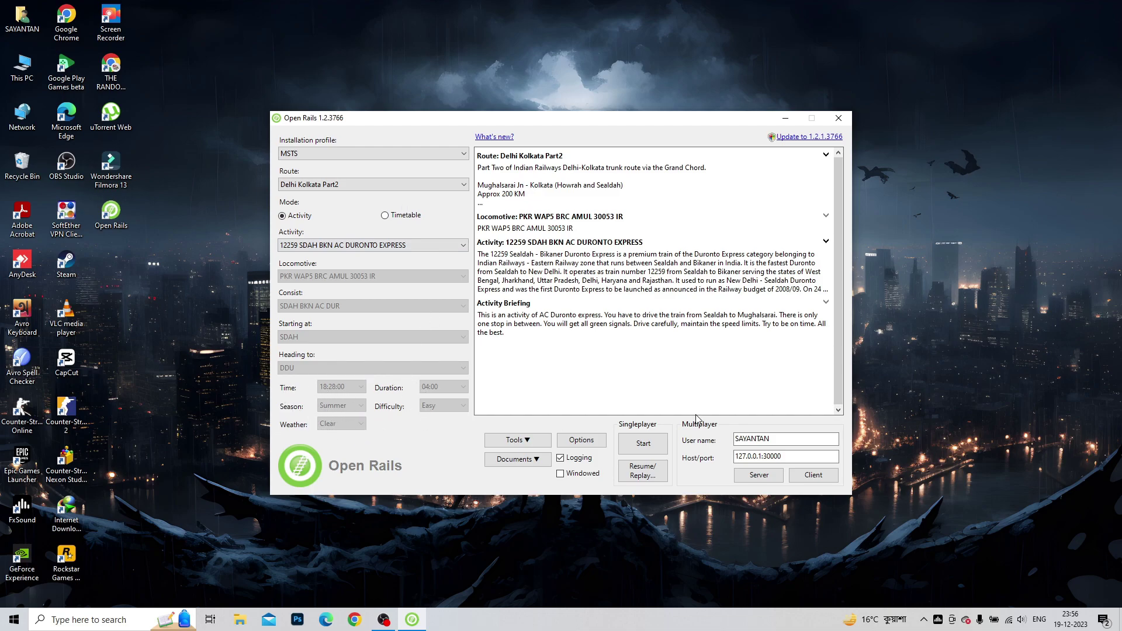
Step: Start the 12259 Duronto activity, drive toward Dhanbad Jn, and switch to trackside camera 4
click(642, 445)
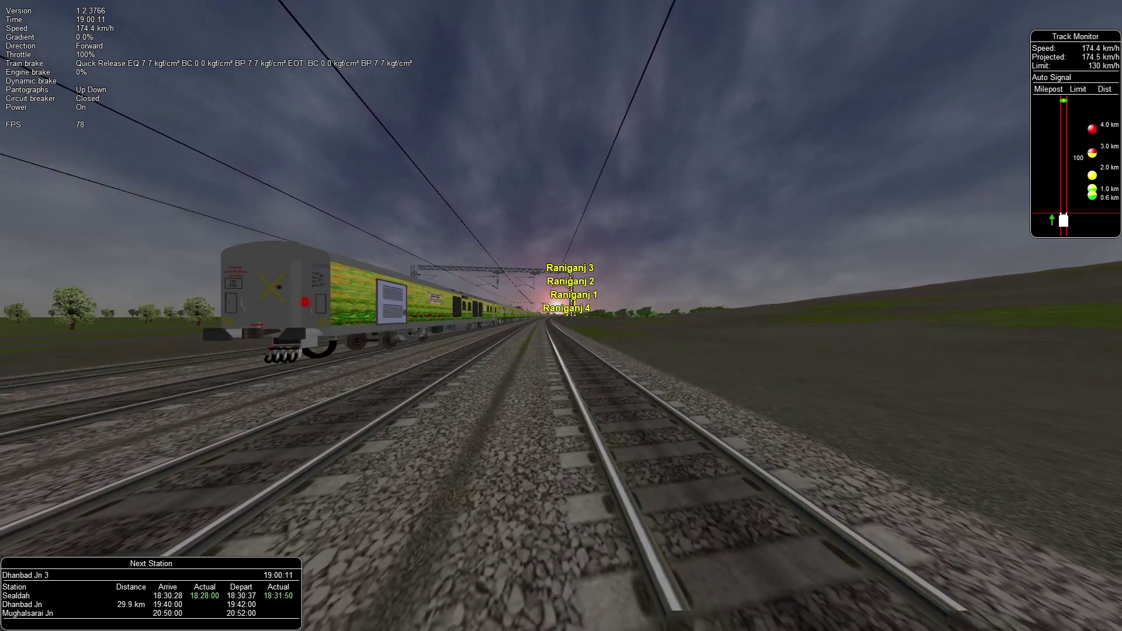
key(4)
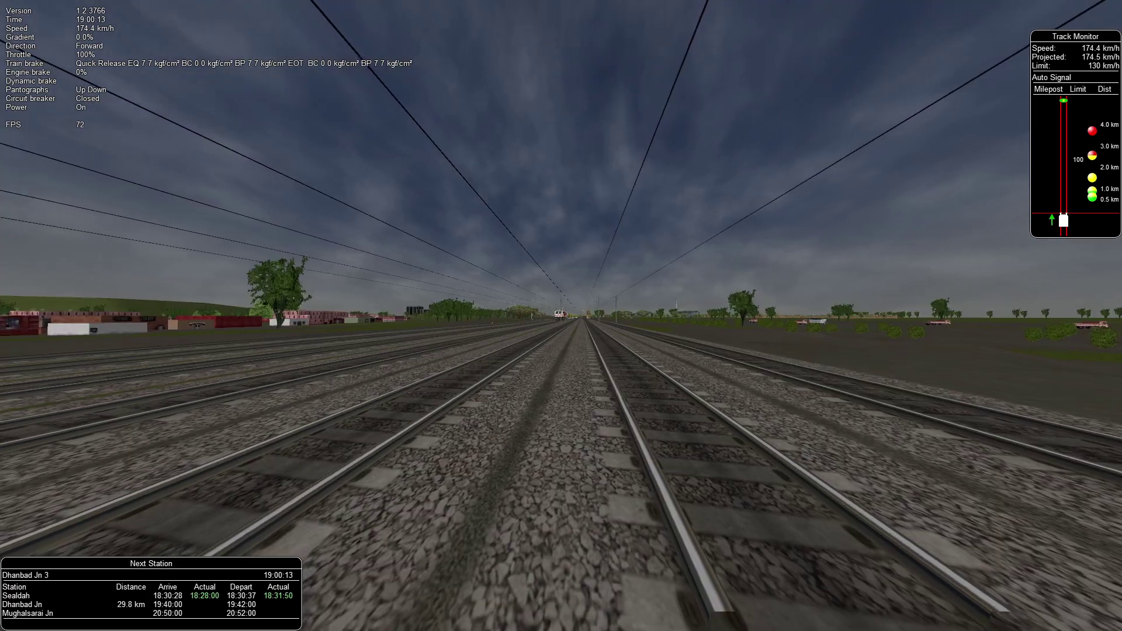